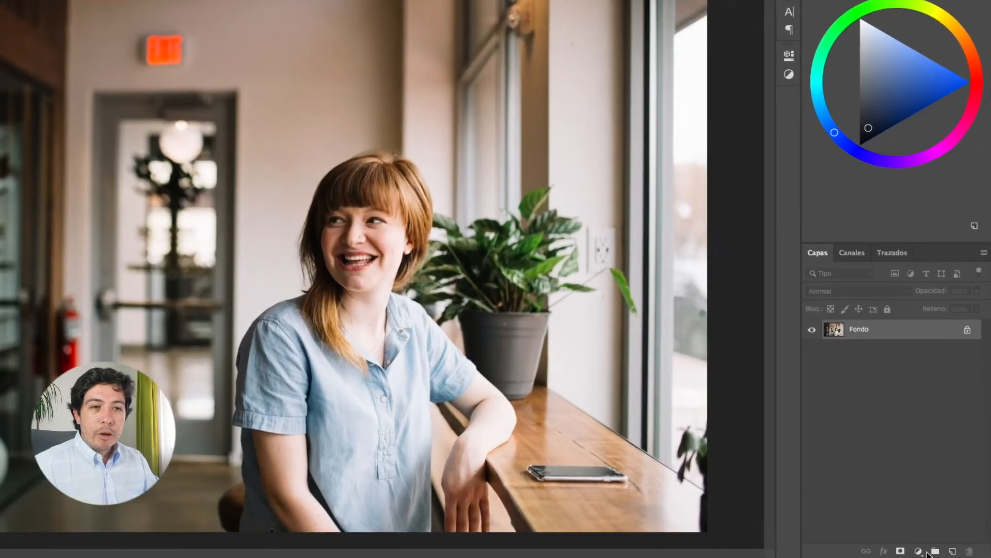
- Add a gradient fill layer above the background photo using the rainbow spectrum preset
left_click(932, 550)
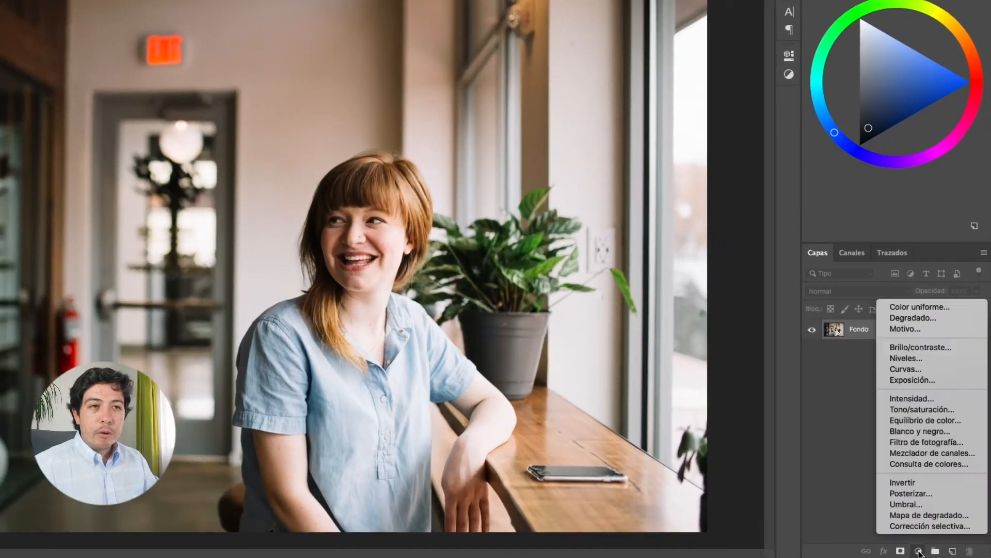
left_click(915, 319)
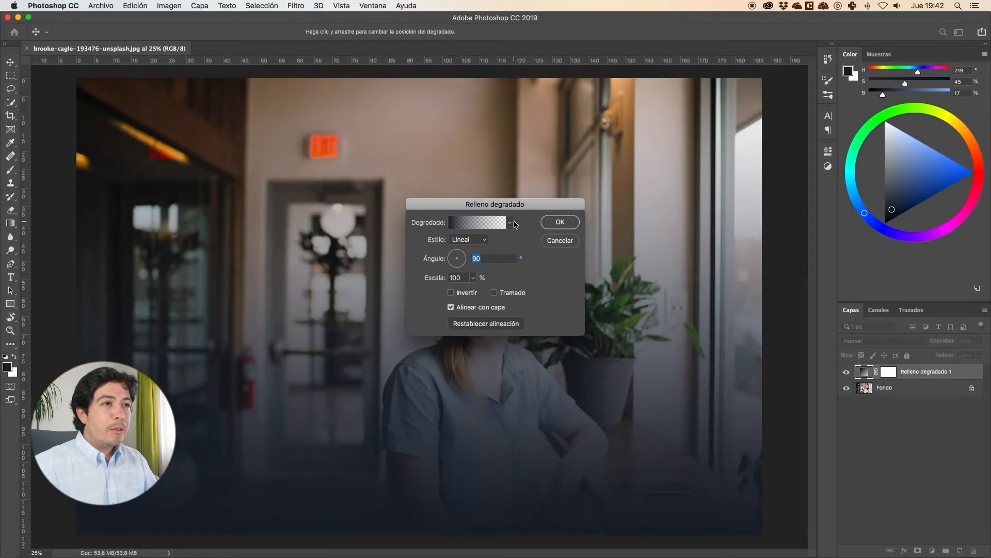
left_click(510, 223)
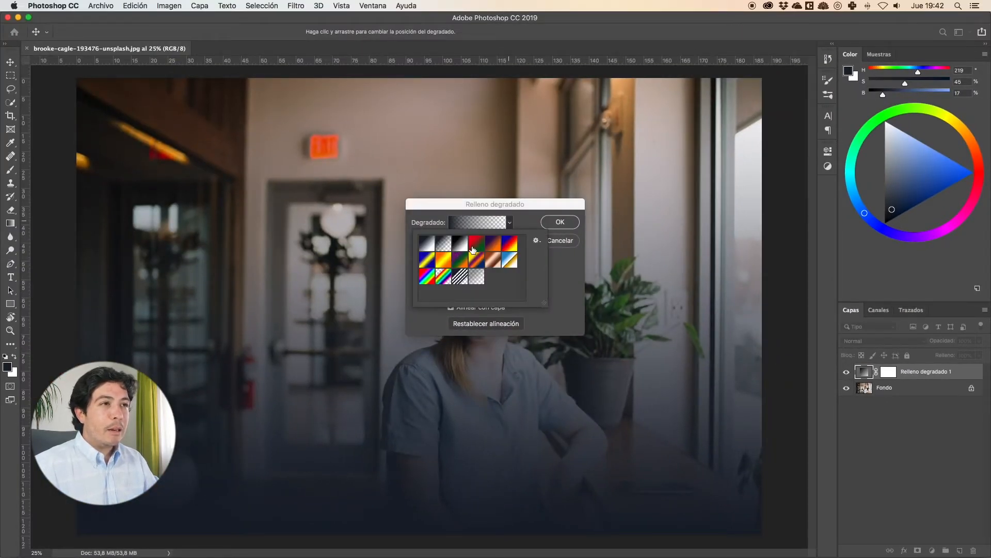
left_click(425, 279)
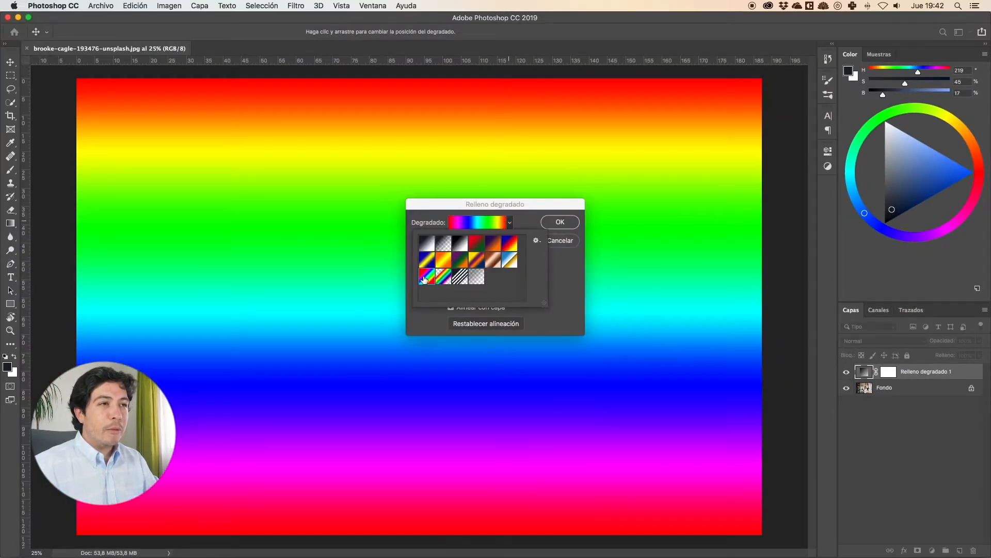
left_click(561, 223)
left_click(568, 223)
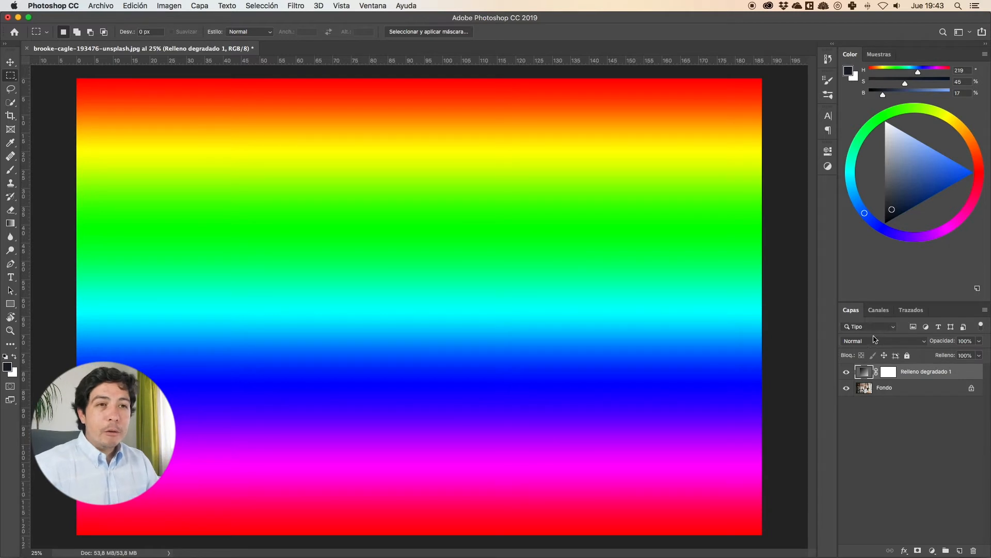
- Look through the blending modes available for the gradient fill layer, from Normal to Luminosidad
left_click(874, 340)
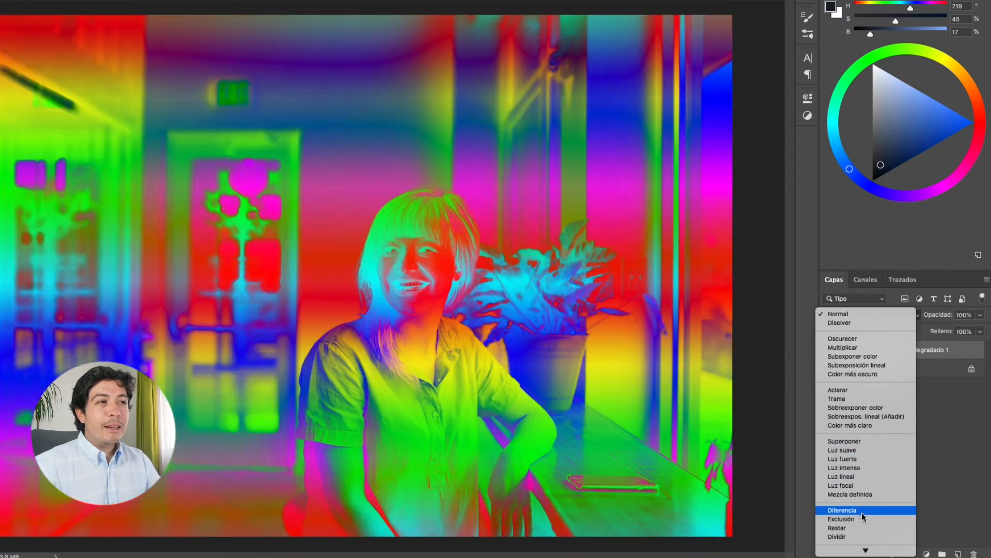
scroll(859, 524, "down", 3)
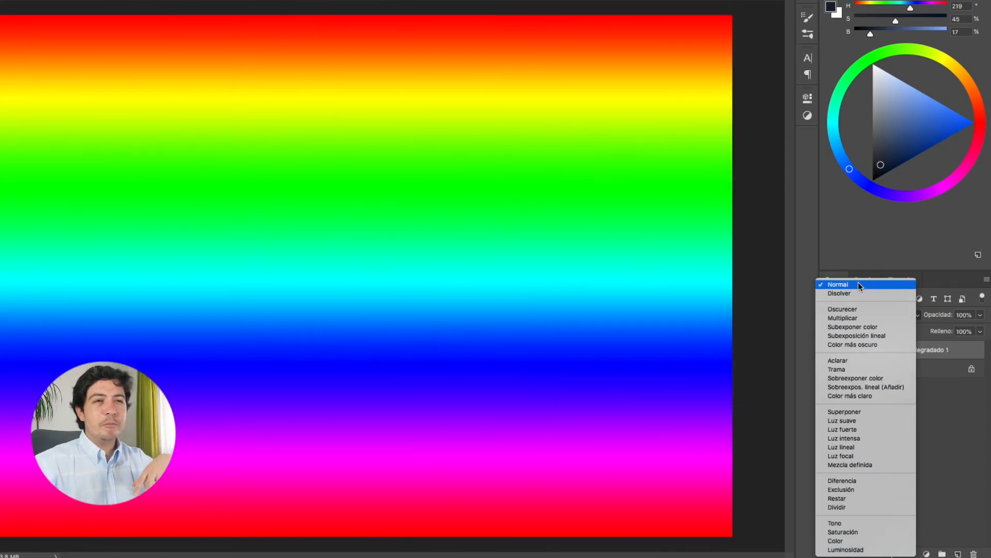
left_click(960, 284)
- Delete the gradient fill layer so only the background photo remains
left_click(920, 438)
scroll(598, 281, "down", 5)
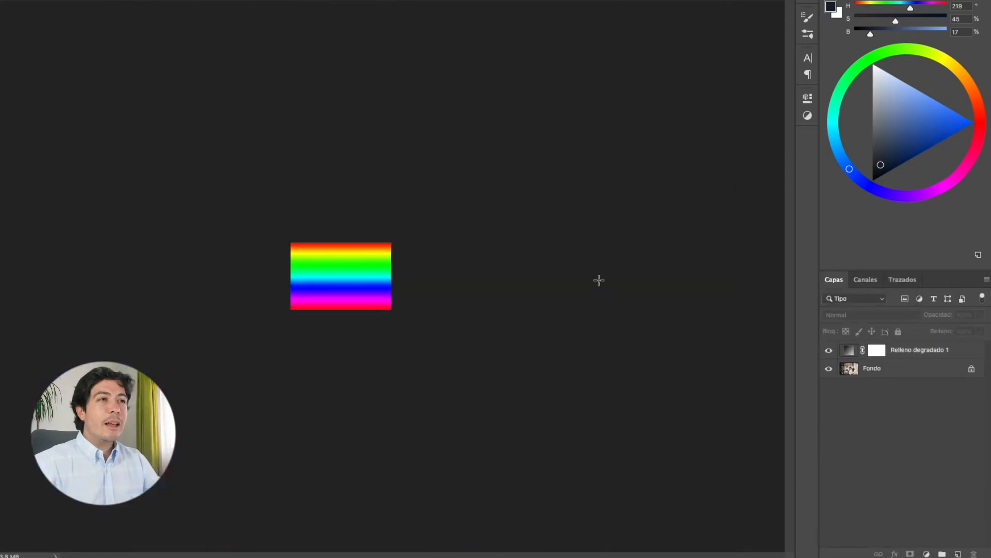
scroll(598, 281, "down", 3)
key("super+0")
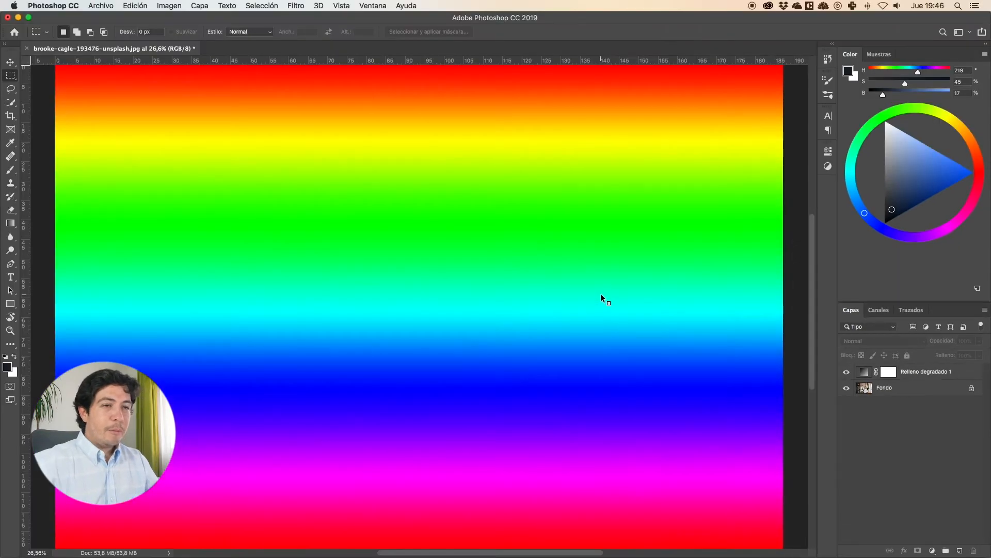
left_click(928, 373)
key("BackSpace")
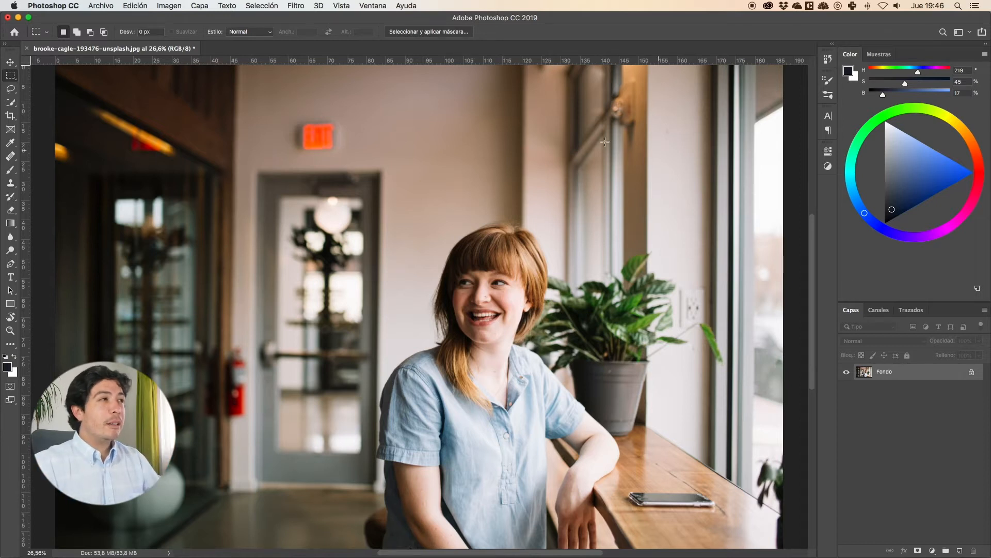
- Draw a rectangular selection across the lower part of the photo and clear it again
left_click_drag(55, 197, 707, 523)
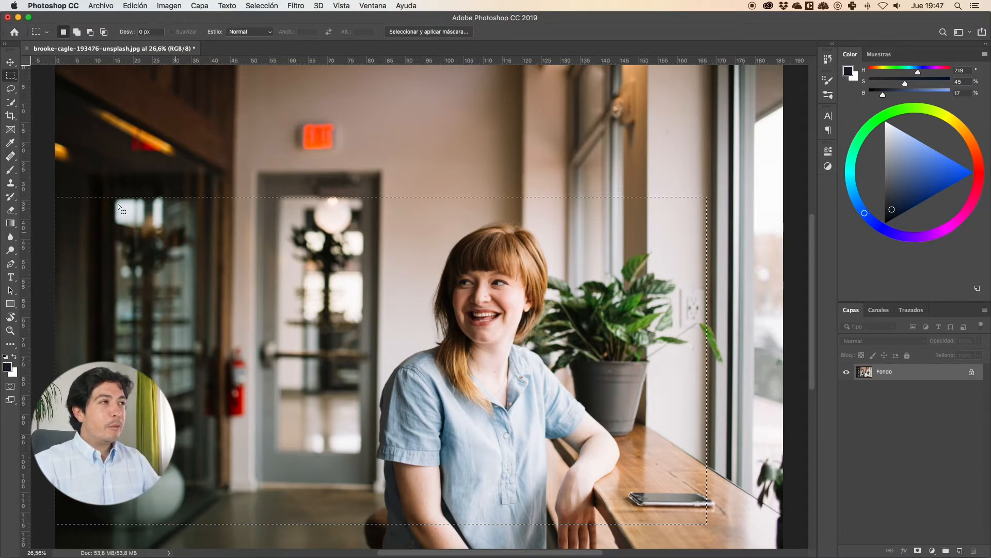
key("super+d")
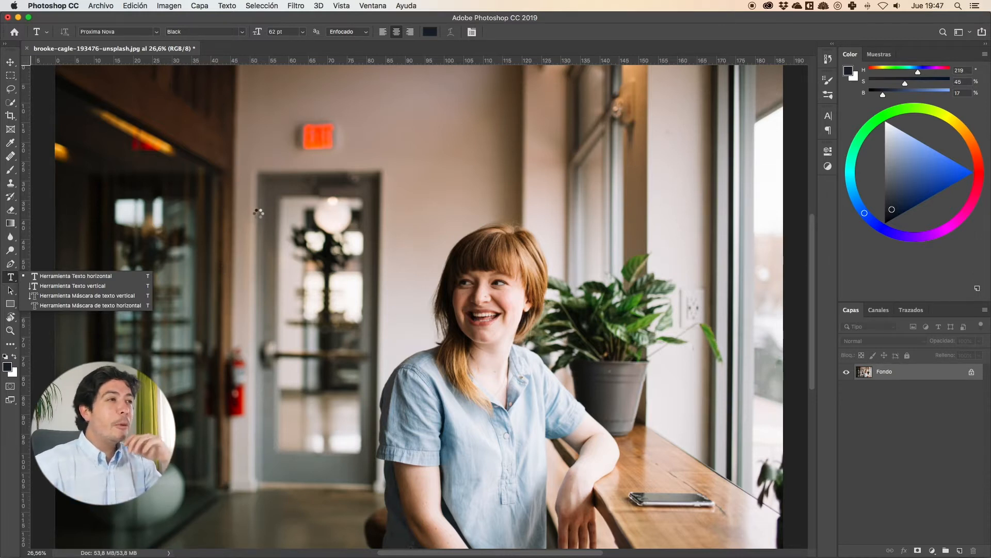
- Add horizontal text reading "ESTE ES UN TEXTO DE EJEMPLO" over the dark glass area beside the door in the photo
left_click(108, 276)
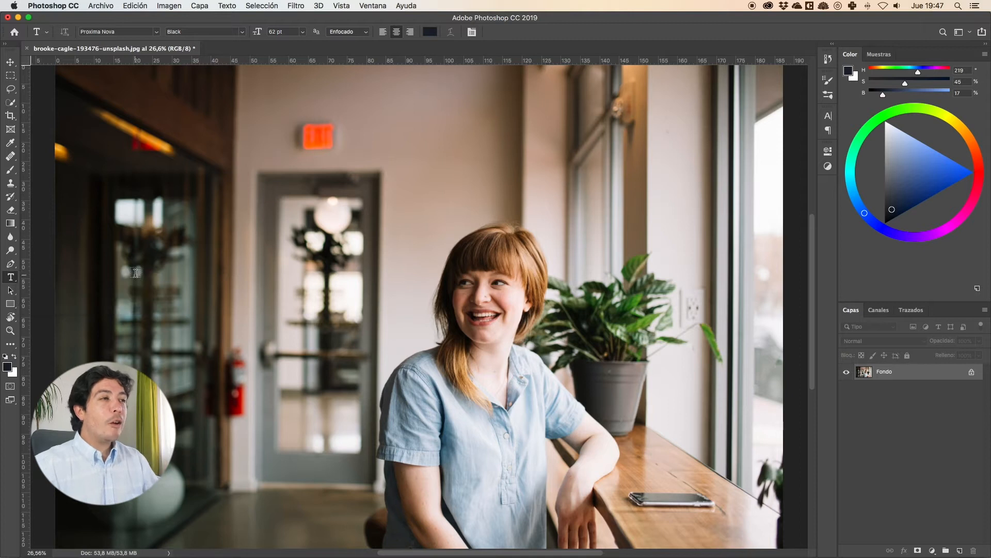
left_click(136, 274)
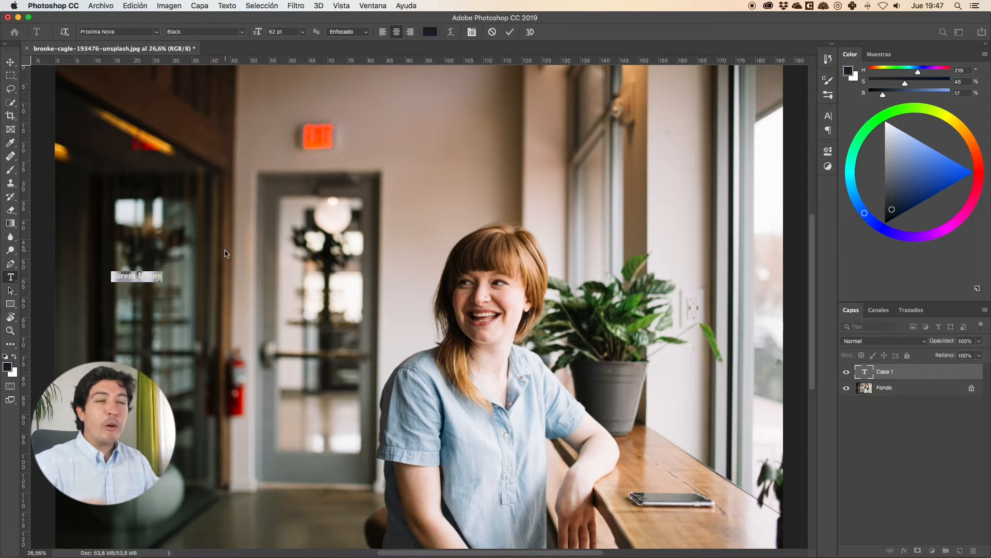
type("ESTI")
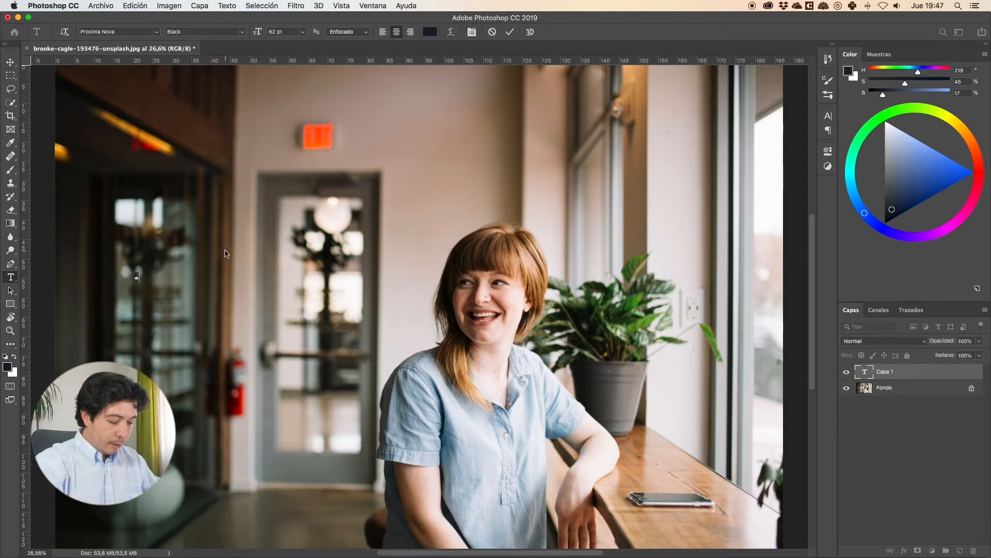
type(" ES UN TEXTO DE EJEMPL")
- Break the sample text into two lines, with "DE EJEMPLO" on the second line
scroll(227, 250, "up", 1)
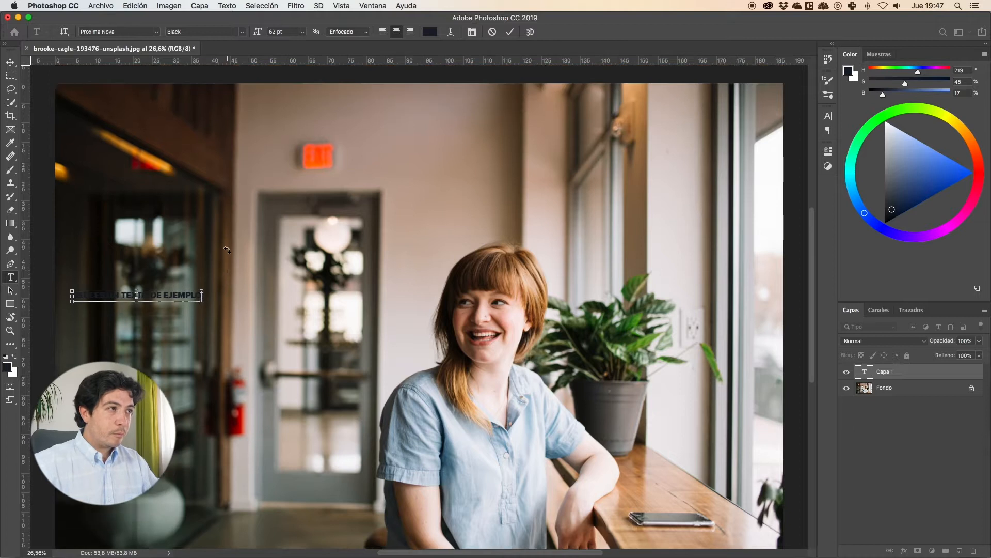
scroll(227, 250, "up", 8)
key("super+a")
scroll(207, 507, "left", 4)
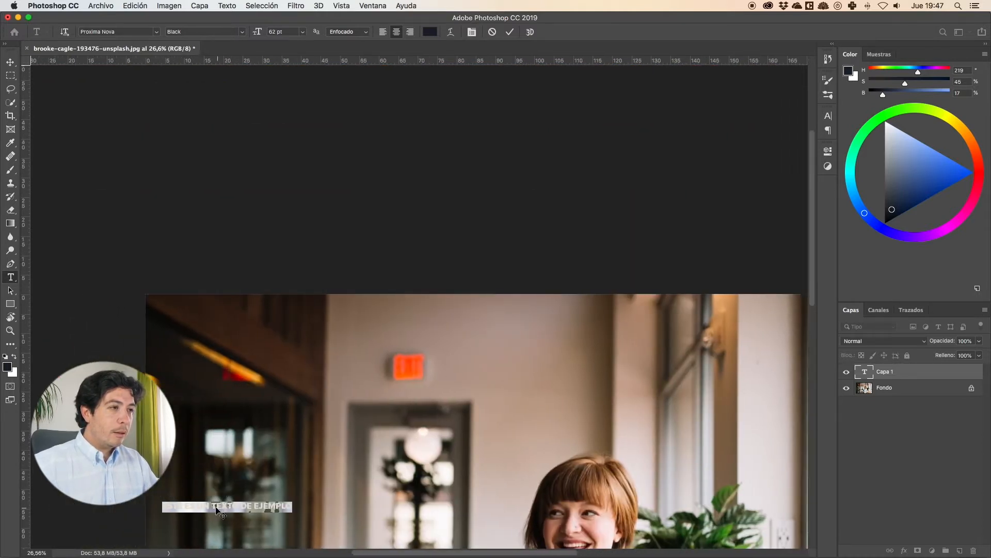
scroll(222, 506, "left", 2)
scroll(258, 413, "down", 7)
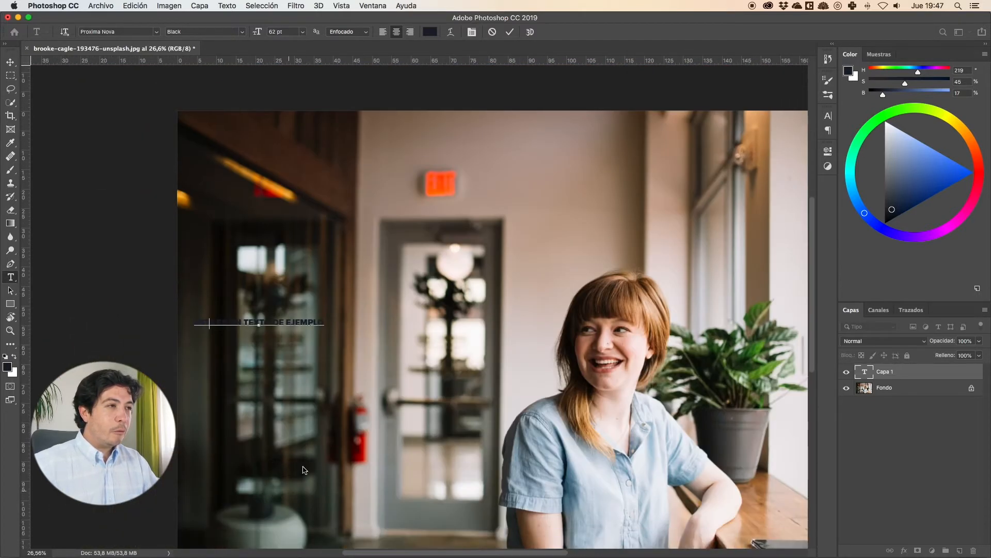
left_click(273, 322)
key("Return")
- Left-align the whole sample text and set its colour to white
key("super+a")
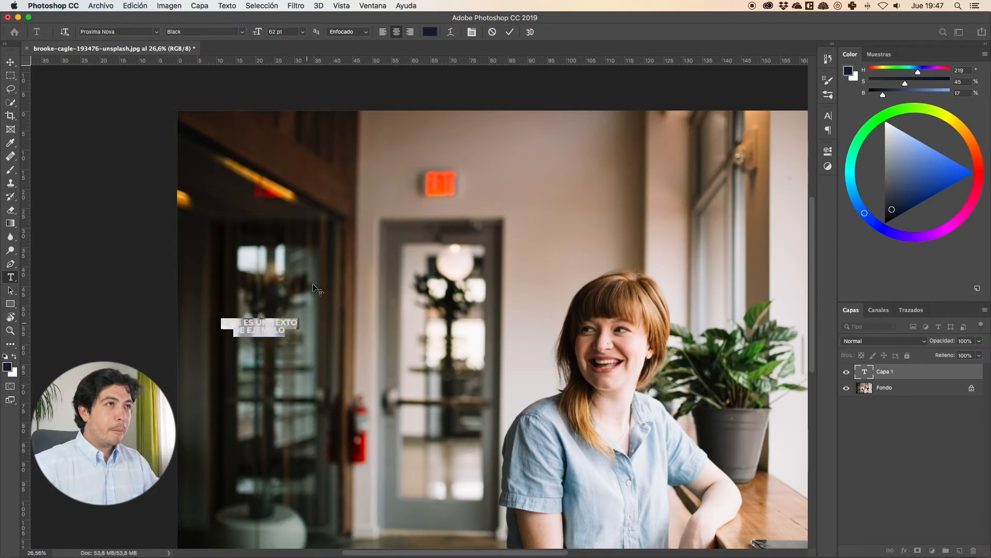
left_click(382, 31)
left_click(430, 32)
left_click(606, 203)
left_click(877, 197)
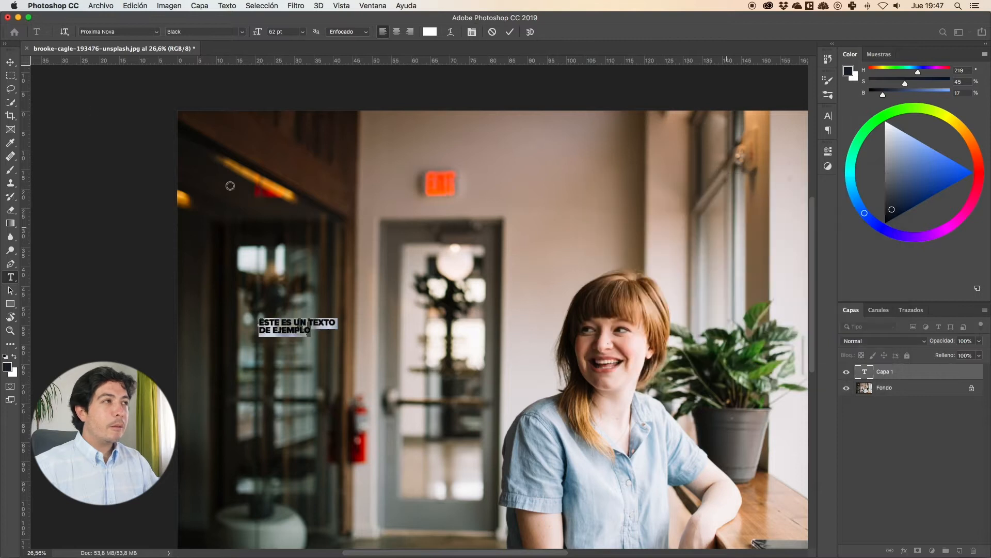
left_click(17, 76)
- Scale the text layer proportionally to about 358% and place it over the door area beside the woman
key("super+t")
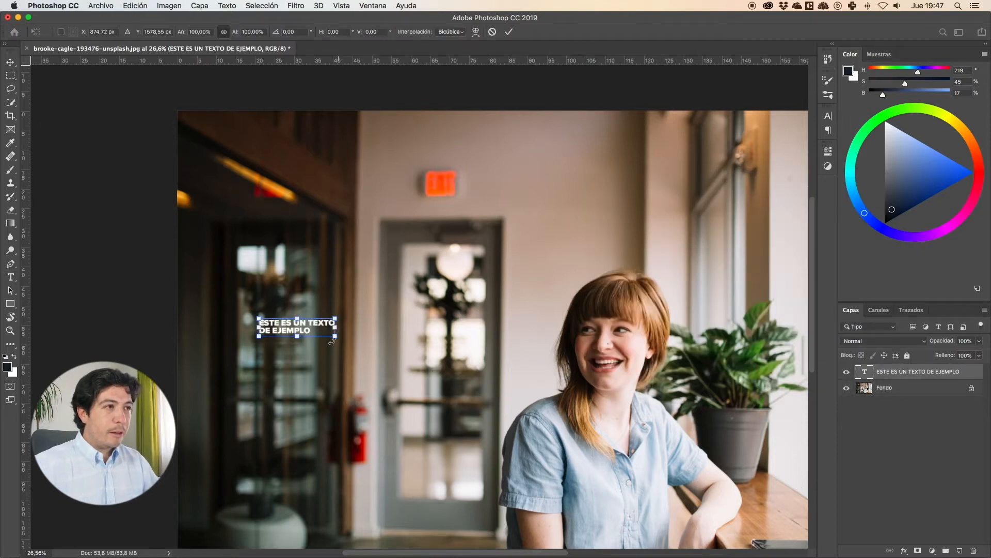
left_click_drag(333, 340, 518, 427)
mouse_move(359, 376)
left_mouse_down()
mouse_move(351, 383)
mouse_move(355, 375)
left_mouse_up()
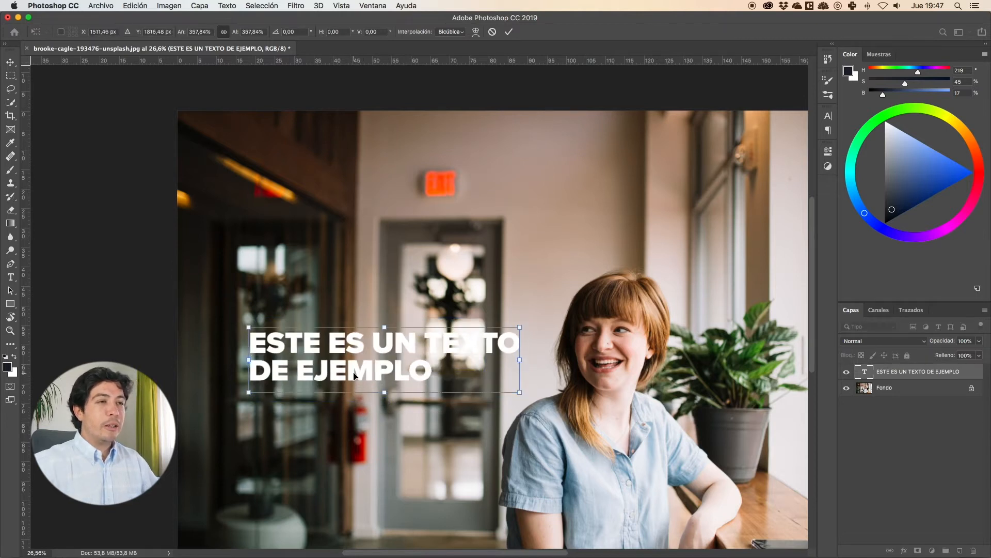
key("Return")
- Move the text layer slightly away from the woman, toward the photo's dark edge
left_click_drag(474, 385, 368, 253)
left_click_drag(284, 213, 275, 212)
left_click_drag(575, 225, 563, 296)
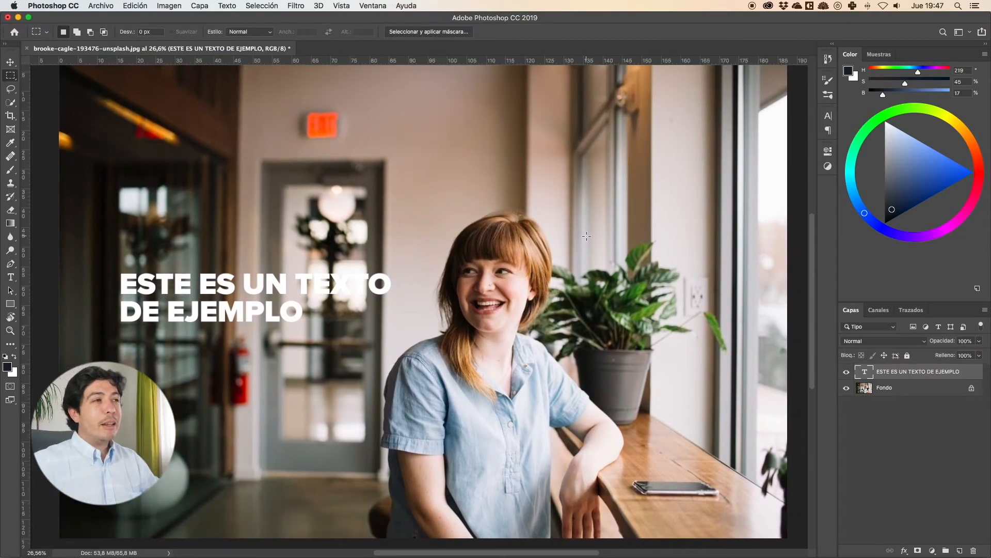
left_click_drag(163, 285, 145, 288)
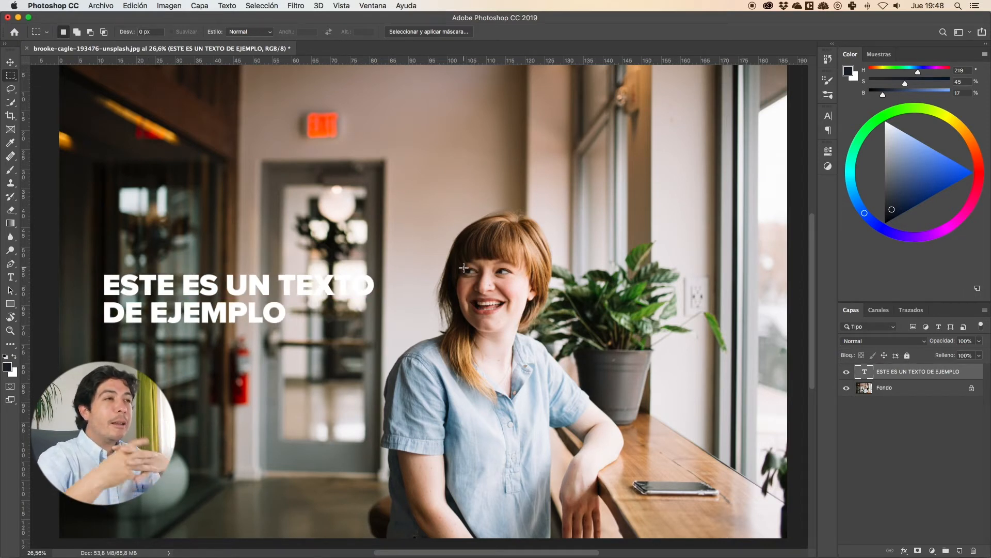
left_click_drag(463, 267, 395, 271)
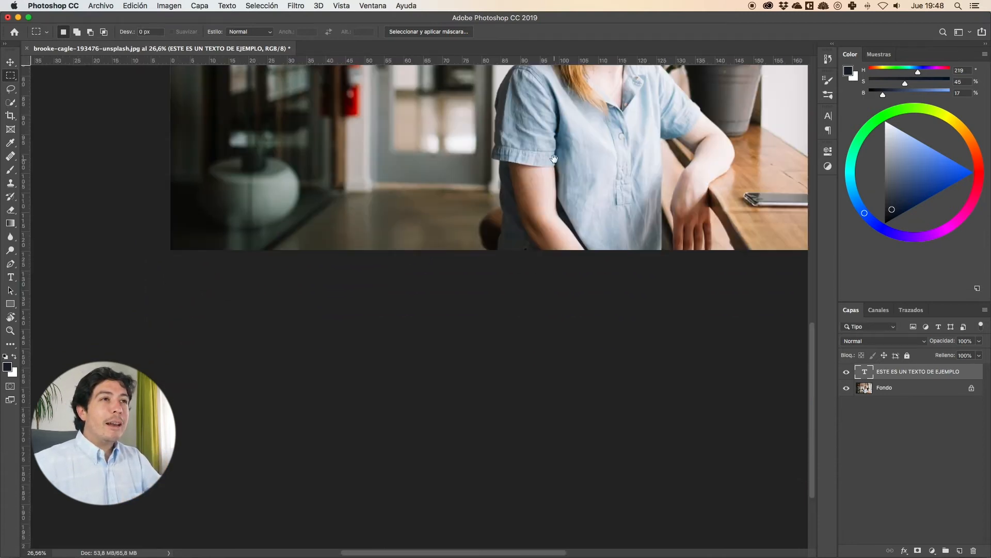
left_click_drag(550, 168, 440, 330)
key("super+r")
left_click_drag(351, 186, 339, 273)
key("super+r")
key("super+r")
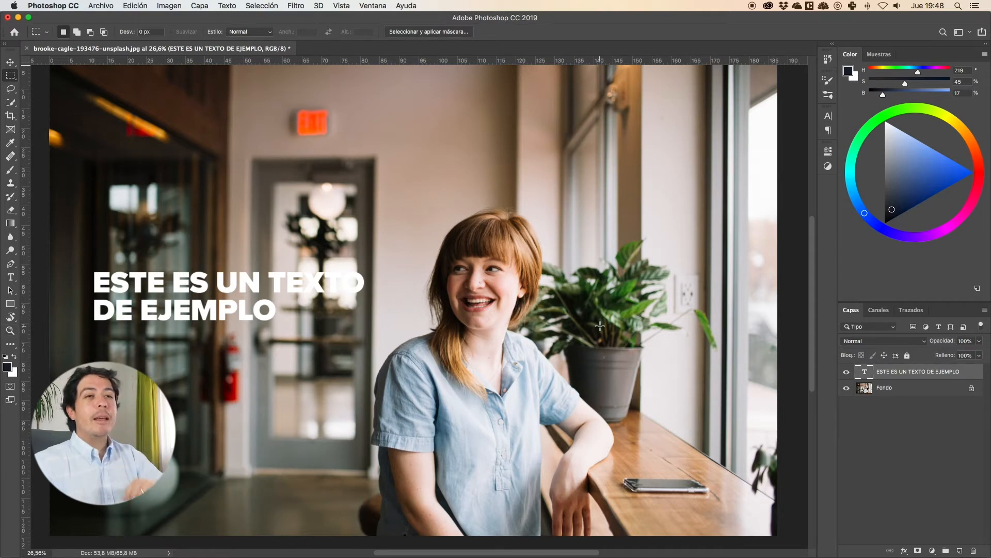
- Darken the background with a Curves adjustment layer, lowering the white point's output to 188 and mapping input 130 to output 63
left_click(899, 389)
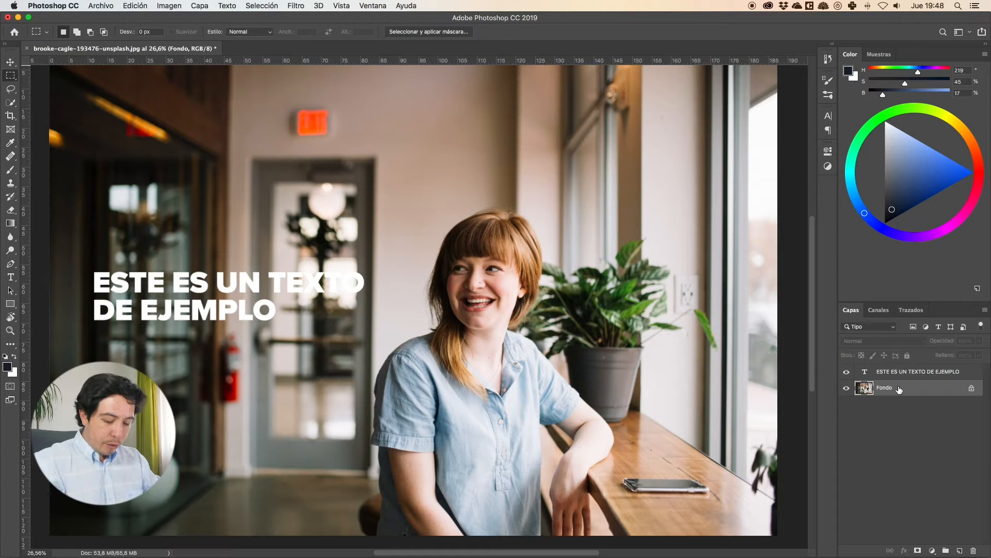
left_click(933, 550)
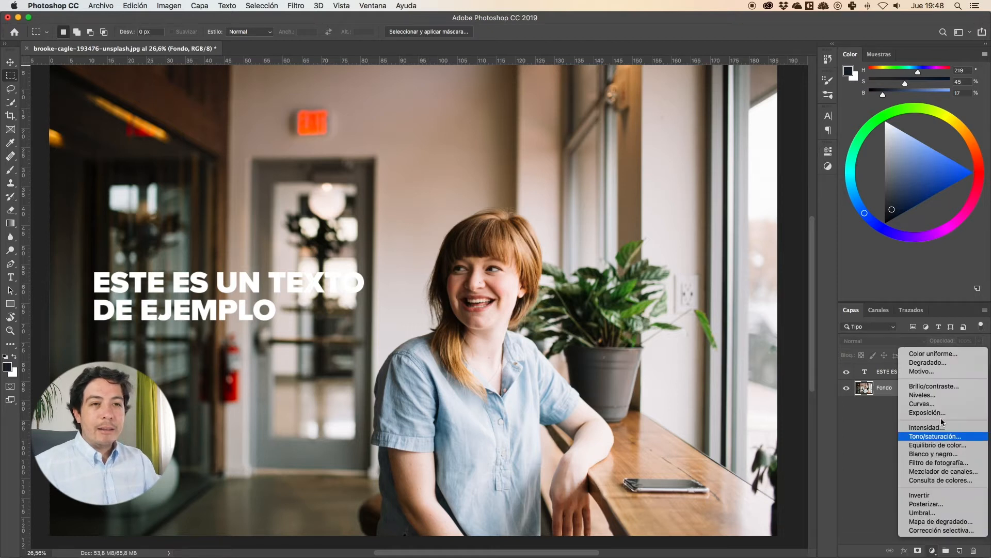
left_click(938, 405)
left_click_drag(798, 206, 799, 232)
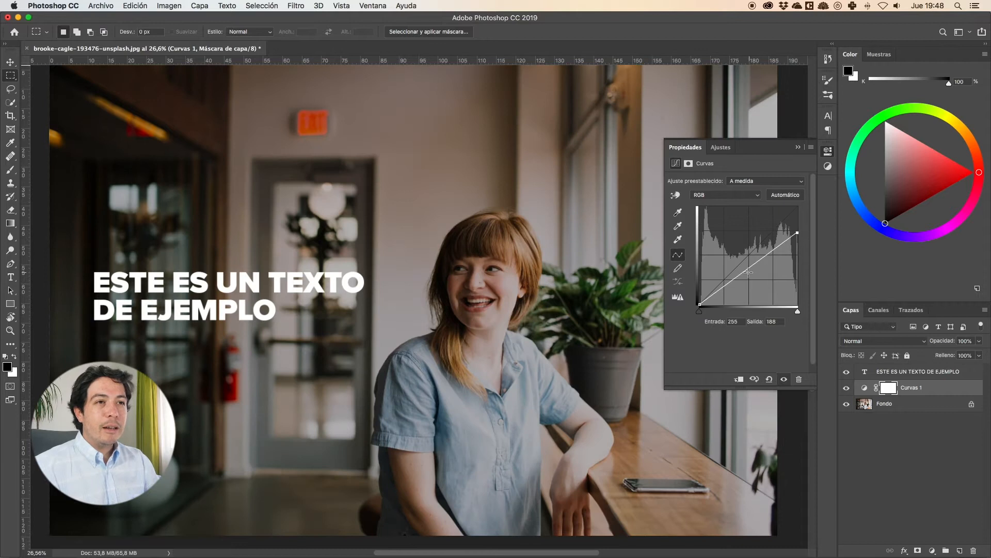
left_click_drag(749, 268, 749, 280)
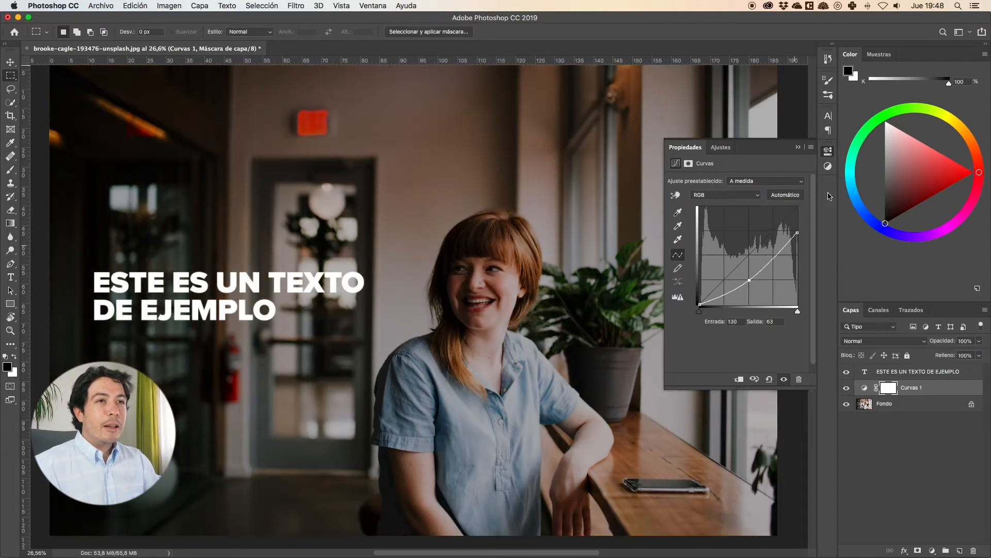
left_click(799, 147)
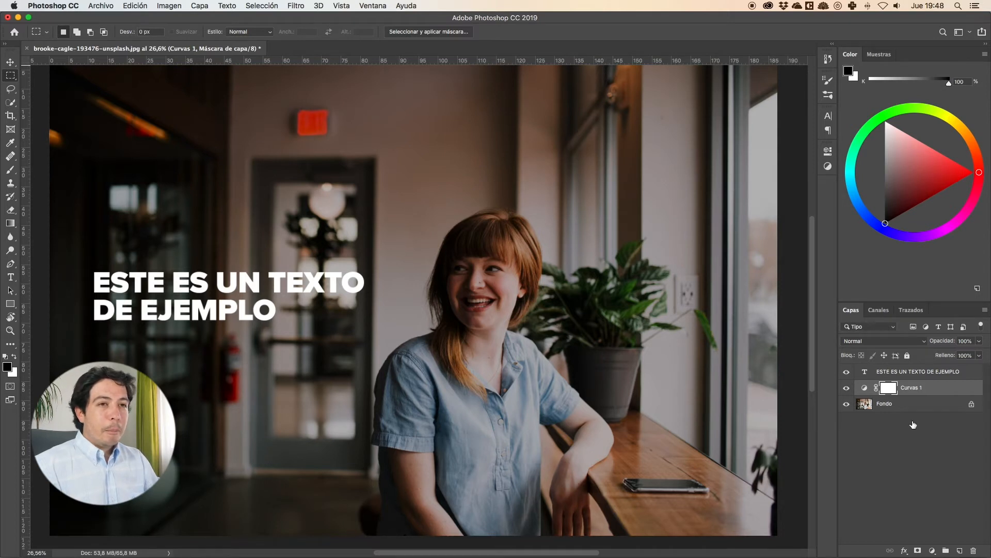
- Undo the curve changes and the Curves adjustment layer above the background
key("super+z")
key("super+z")
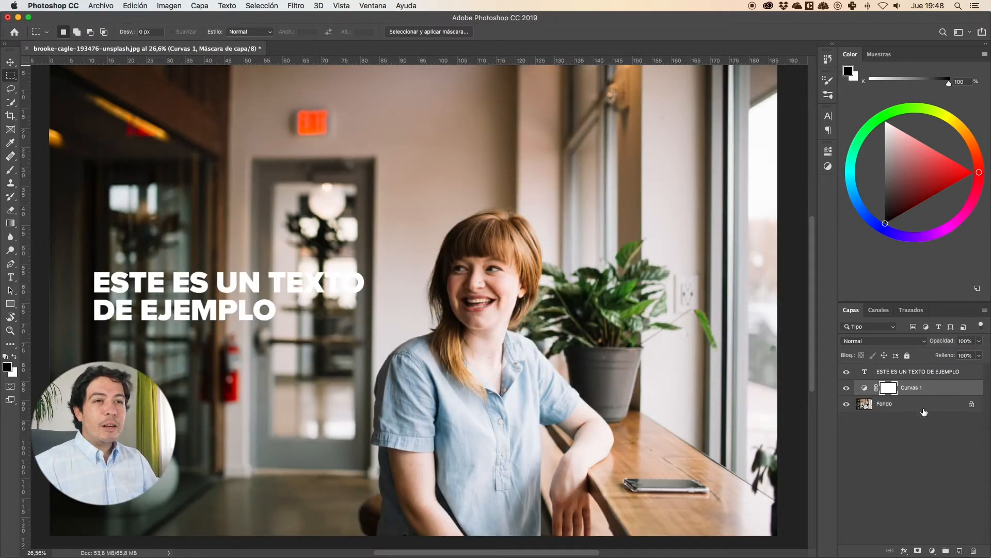
key("super+z")
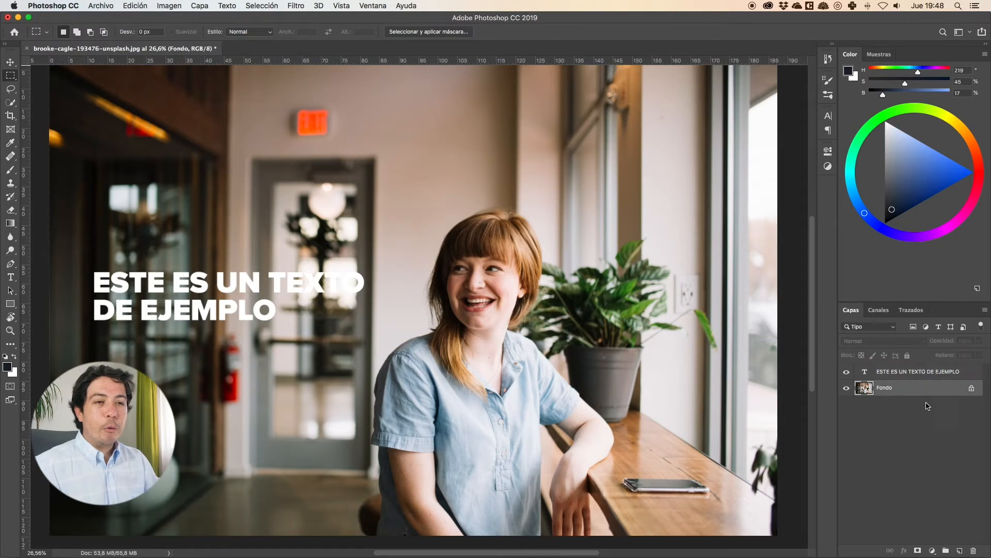
- Add a solid color fill layer above the photo using a medium blue, 506ea6
left_click(932, 550)
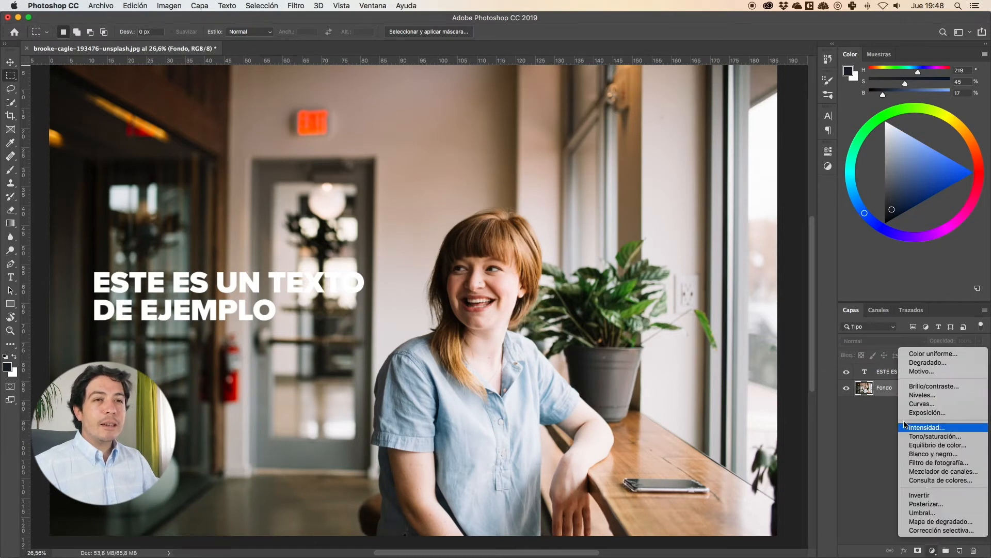
left_click(928, 355)
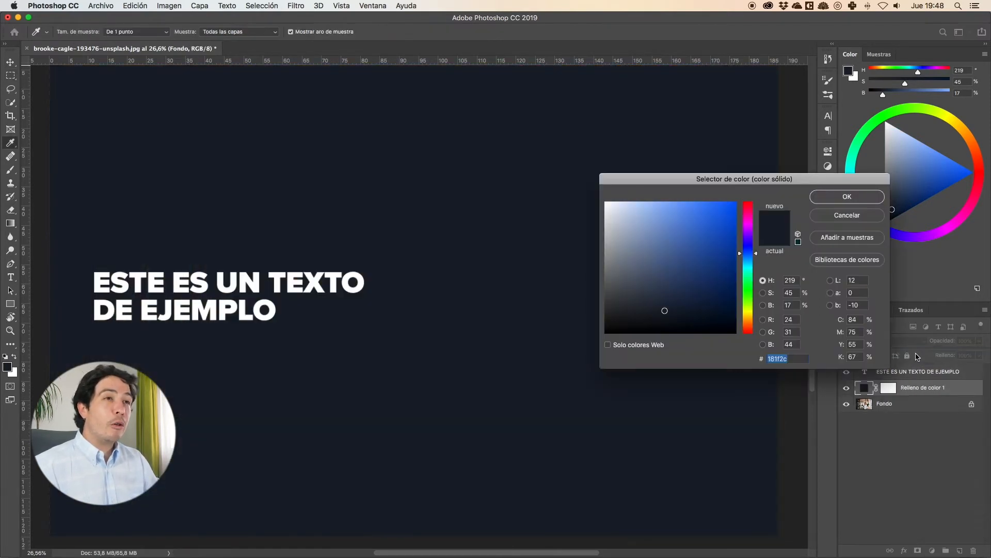
left_click_drag(671, 264, 674, 247)
left_click(836, 199)
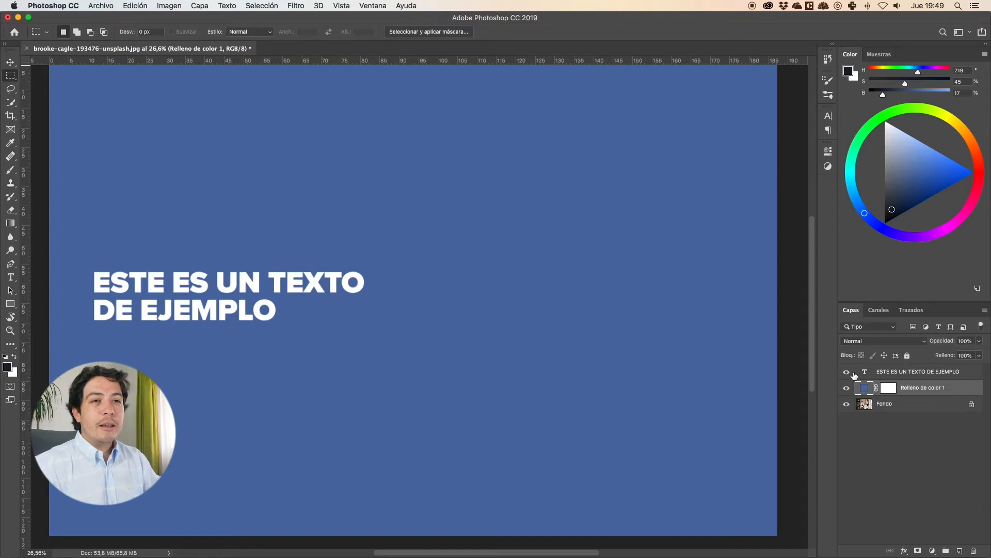
- Set the blue fill layer's blending mode to Color
left_click(890, 346)
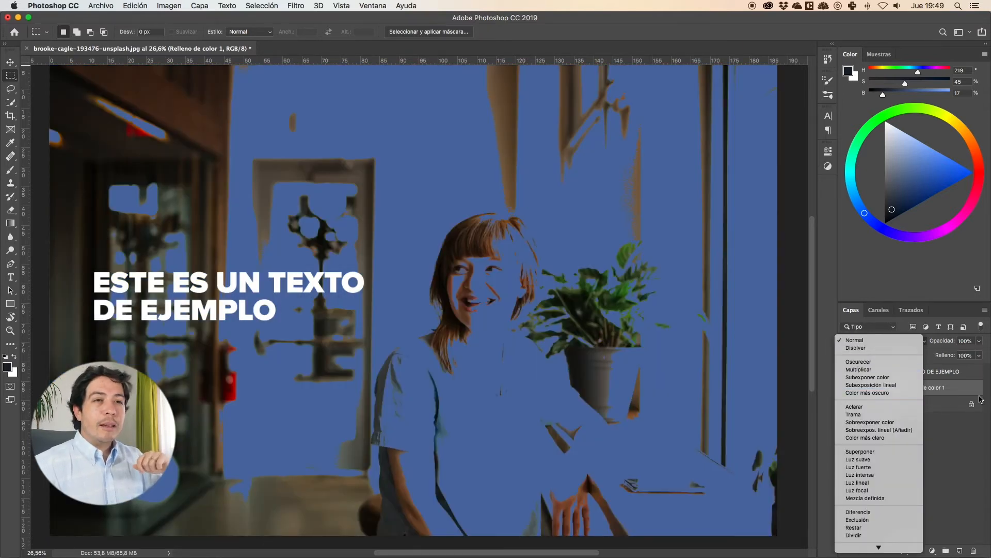
left_click(967, 413)
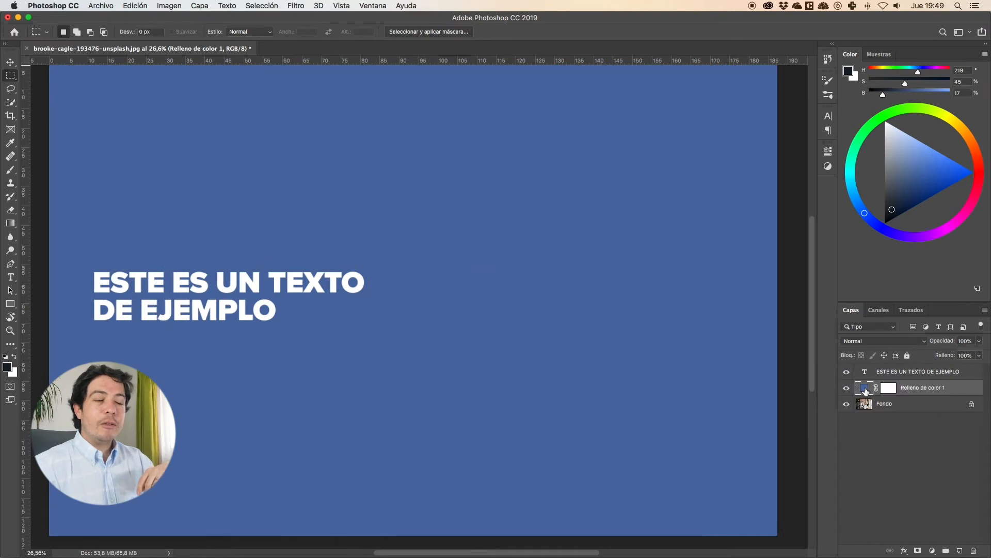
left_click(909, 342)
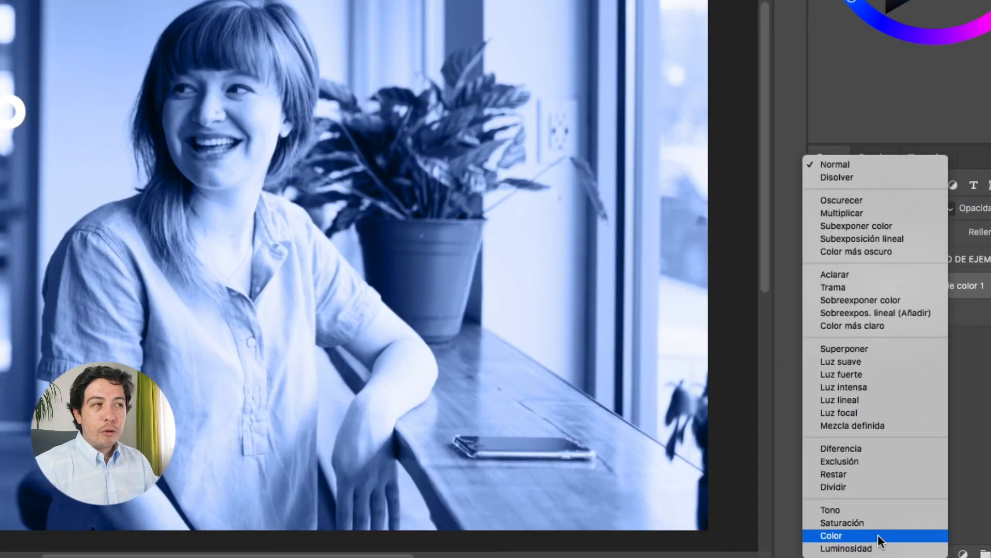
left_click(878, 534)
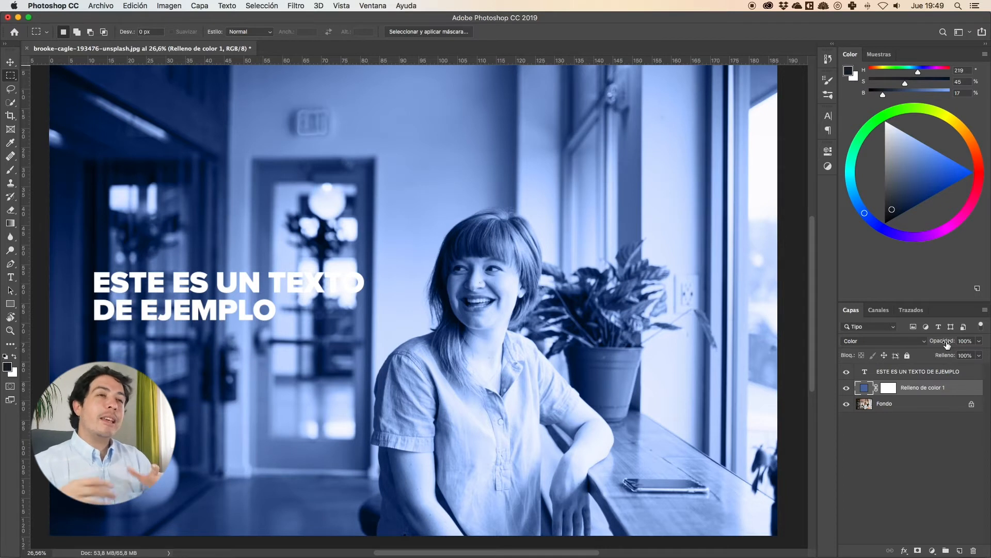
- Try the blue fill layer at 81% opacity, then restore it to 100%
left_click_drag(947, 344, 937, 345)
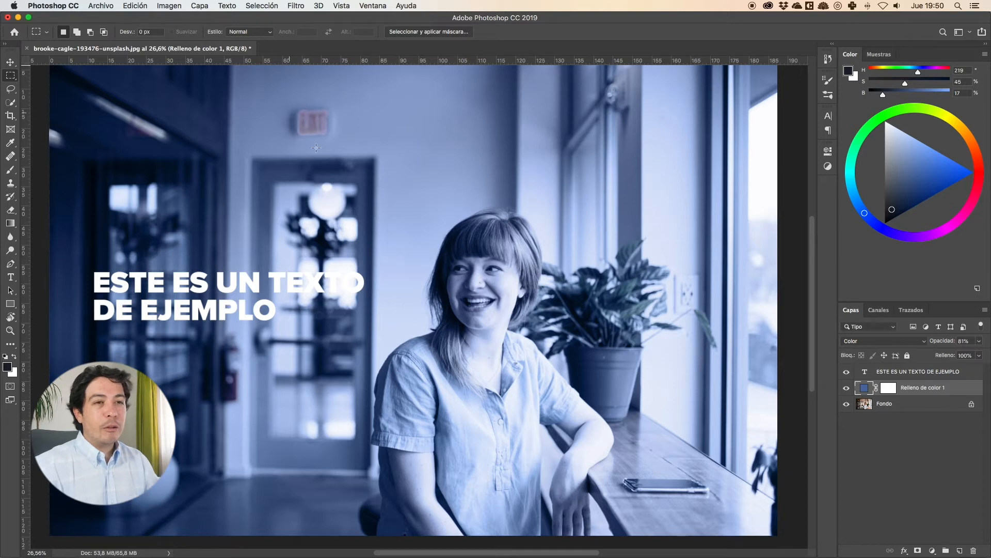
left_click_drag(943, 341, 988, 343)
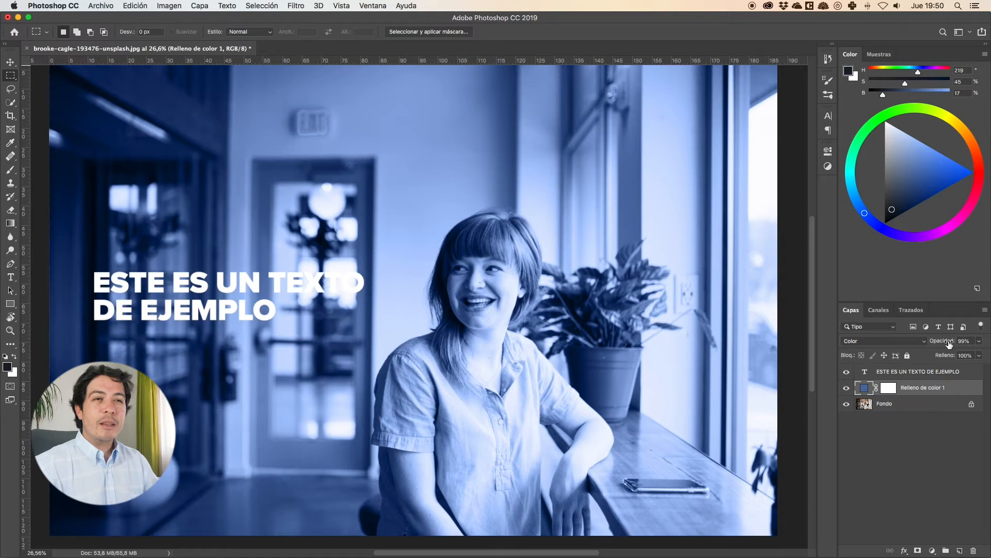
left_click_drag(950, 345, 971, 343)
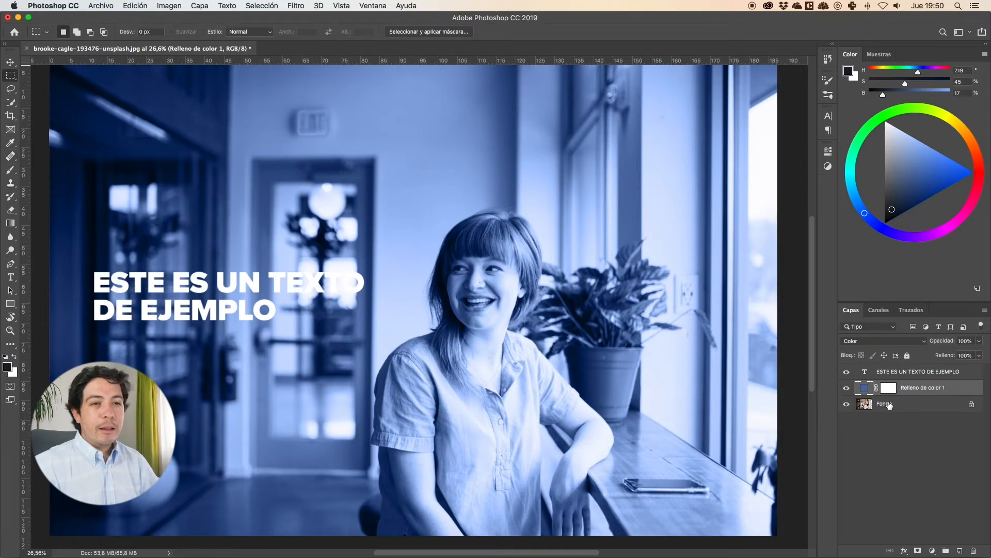
- Add an empty layer above the blue fill layer and activate the Gradient tool
left_click(960, 550)
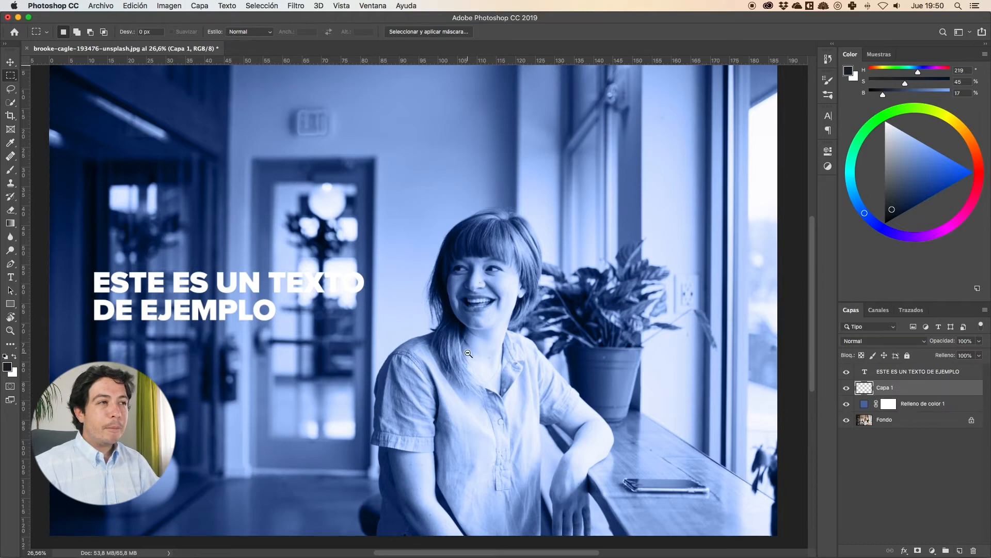
key("super+minus")
key("super+plus")
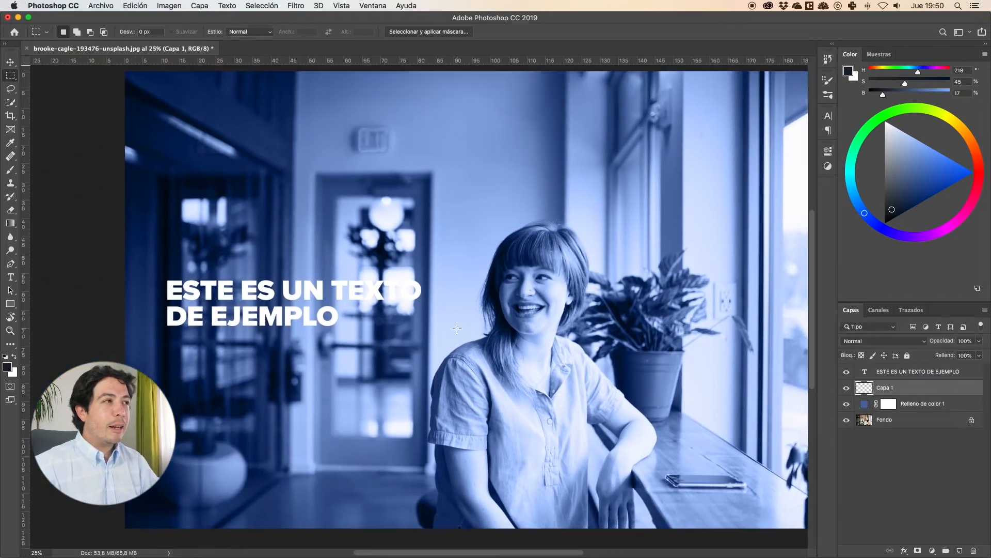
left_click(10, 223)
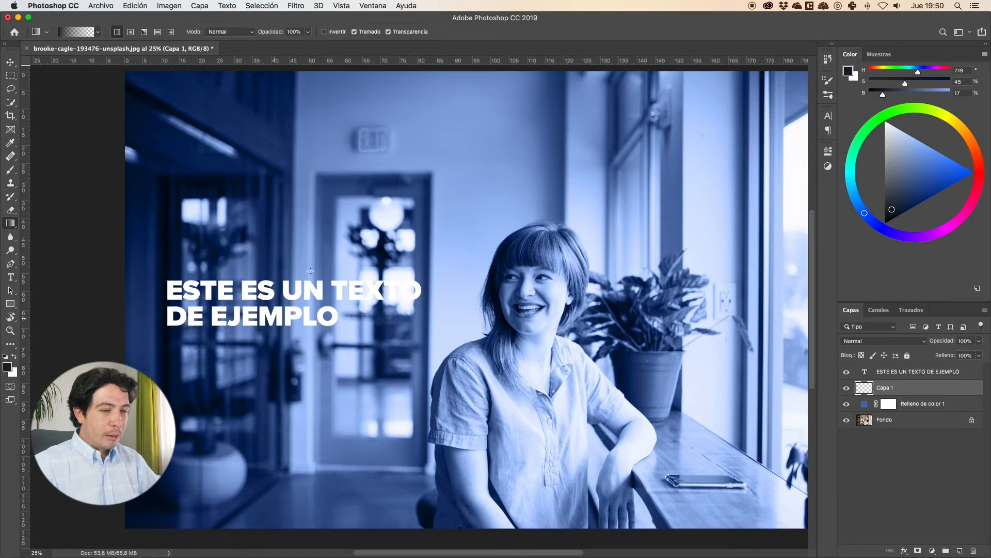
- Copy the fill layer's color code and set the foreground color to the same blue, 506ea6
double_click(864, 403)
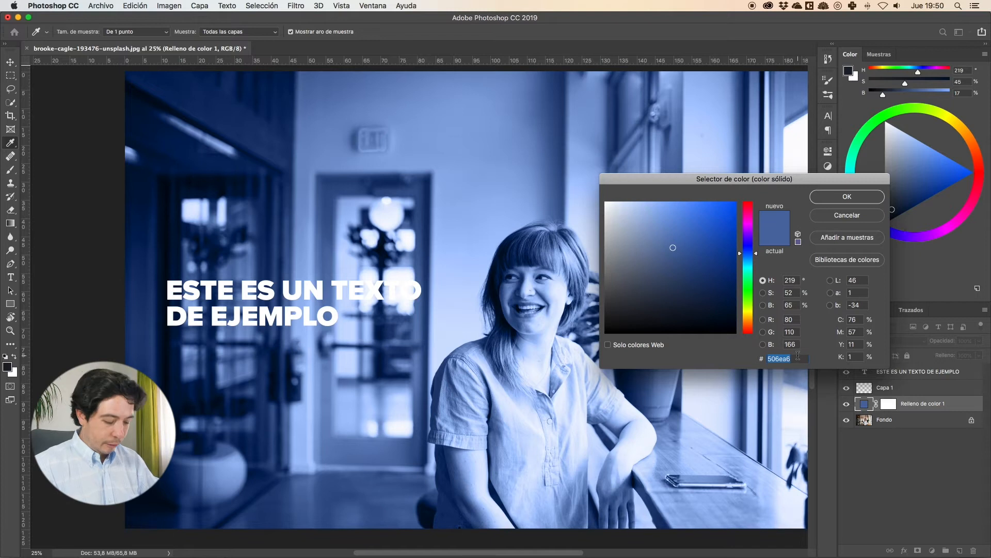
left_click(837, 198)
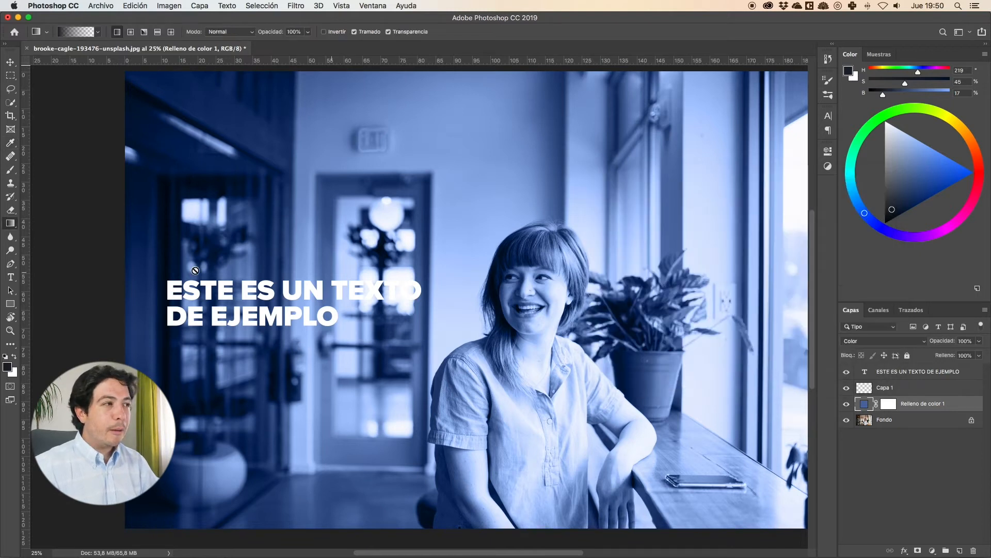
left_click(6, 372)
left_click(673, 247)
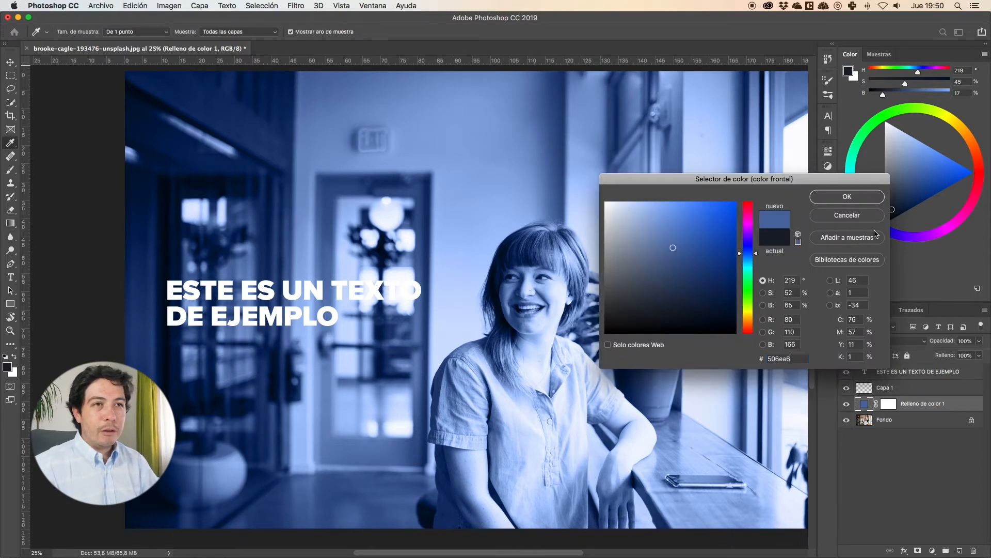
left_click(848, 197)
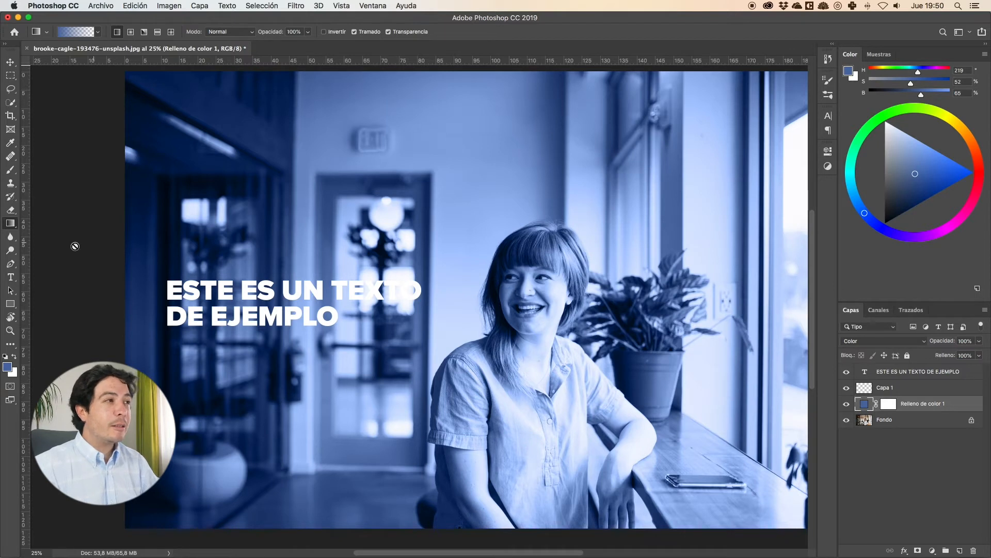
- Draw a diagonal blue-to-transparent linear gradient on the empty layer, from the photo's upper-left area across the text toward the woman
left_click(922, 393)
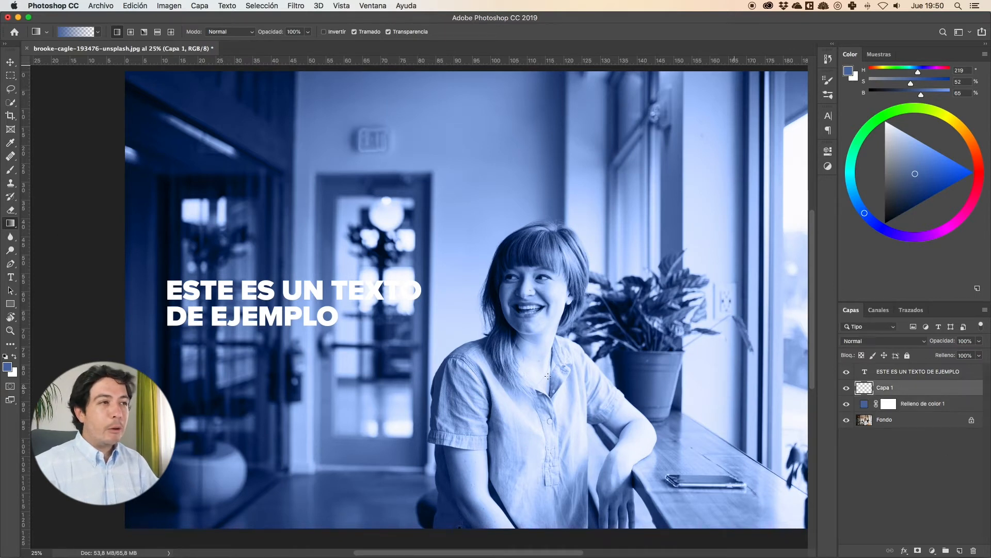
left_click_drag(279, 292, 489, 340)
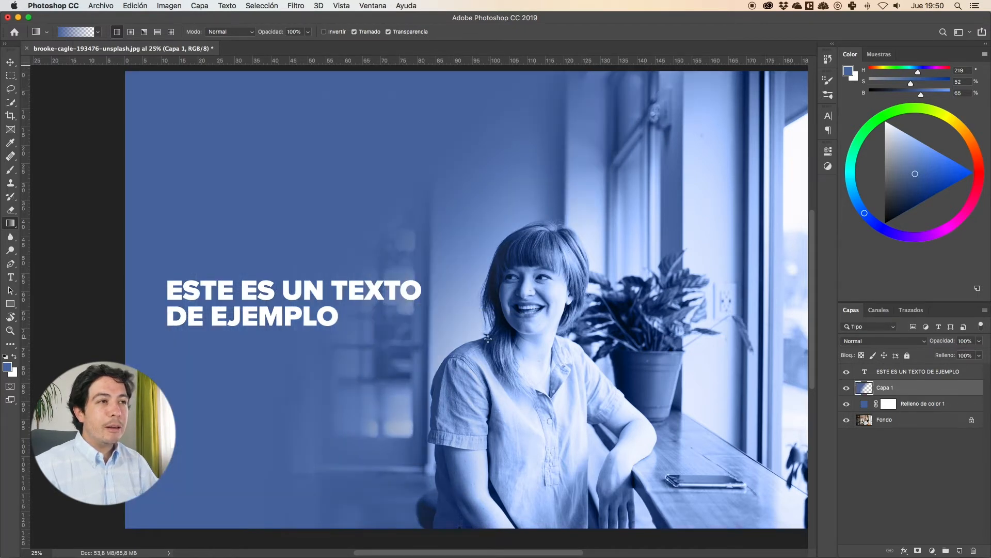
left_click_drag(296, 258, 494, 328)
key("super+z")
left_click_drag(158, 159, 268, 221)
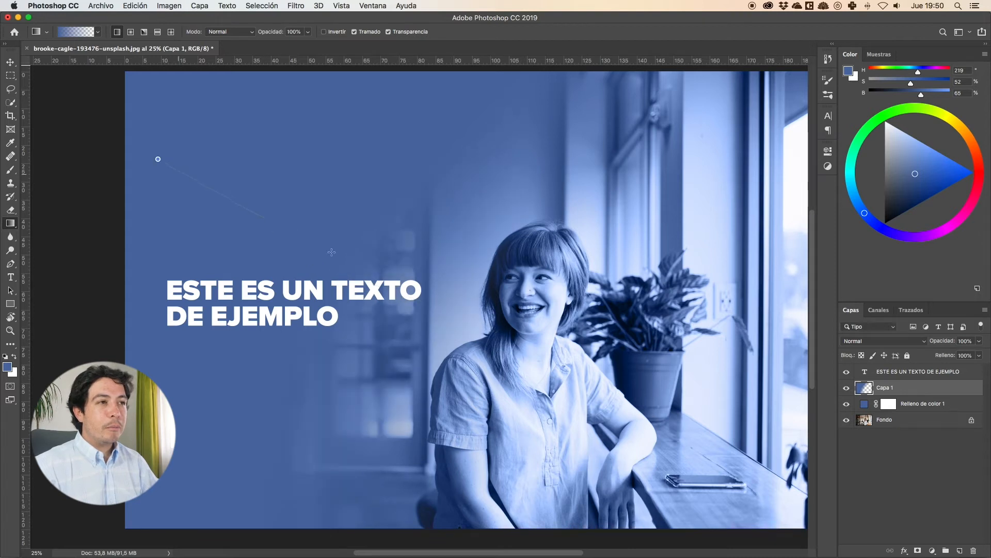
left_click_drag(503, 324, 545, 338)
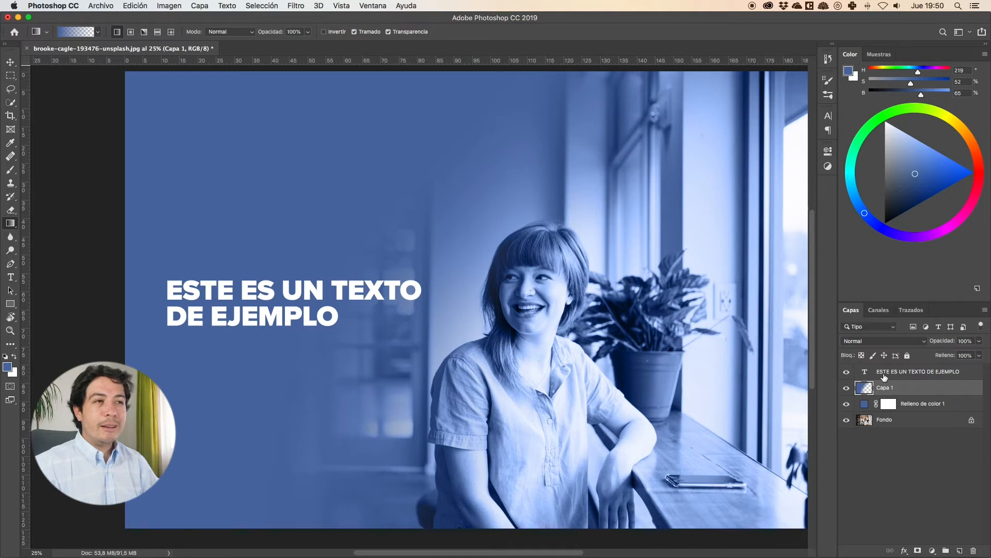
- Set the gradient layer's blending mode to Multiplicar
left_click(904, 345)
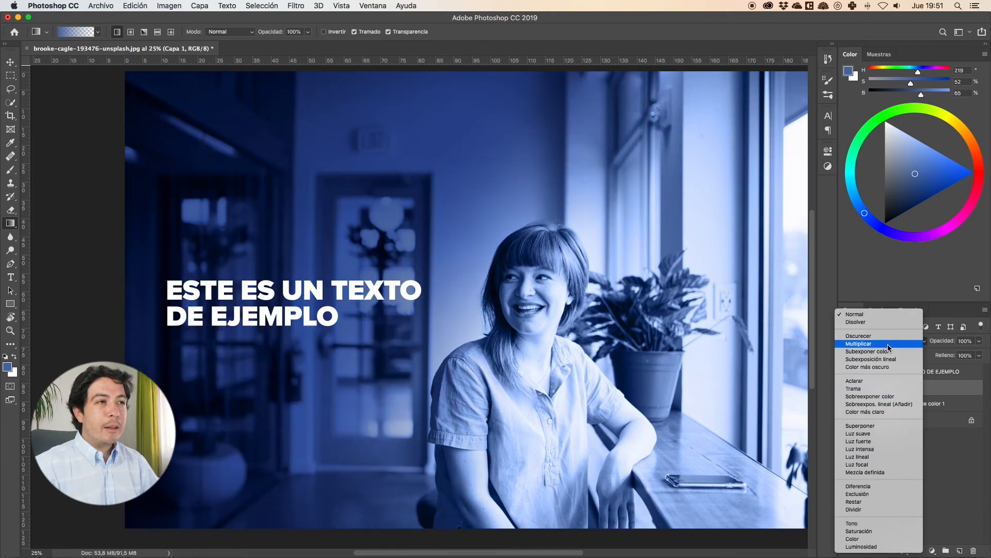
left_click(888, 345)
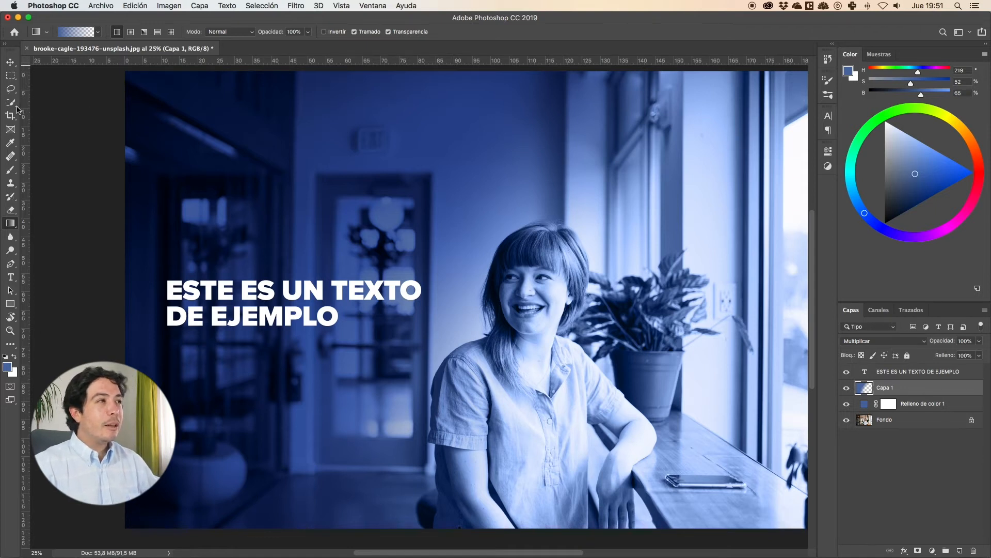
left_click_drag(315, 246, 299, 167)
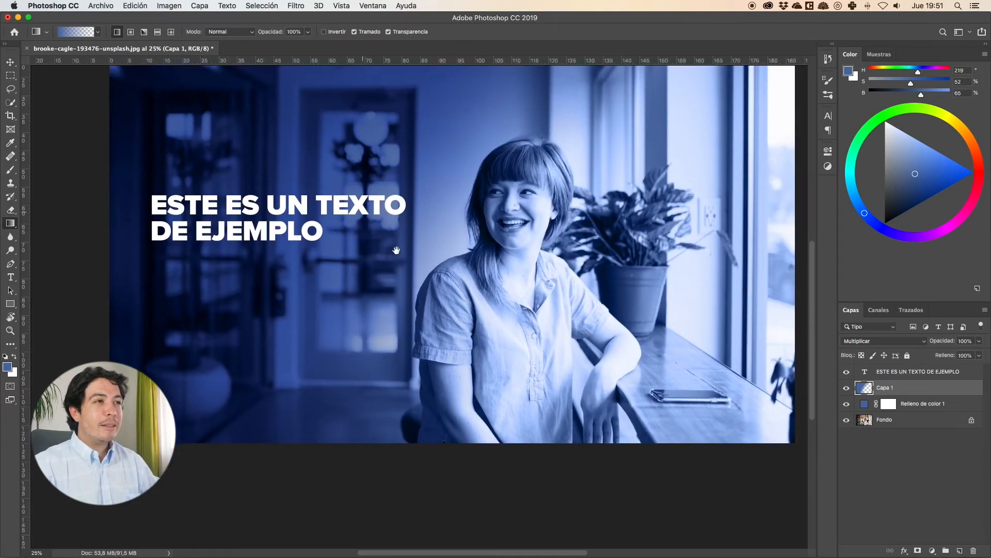
left_click_drag(394, 250, 381, 205)
left_click_drag(491, 255, 487, 275)
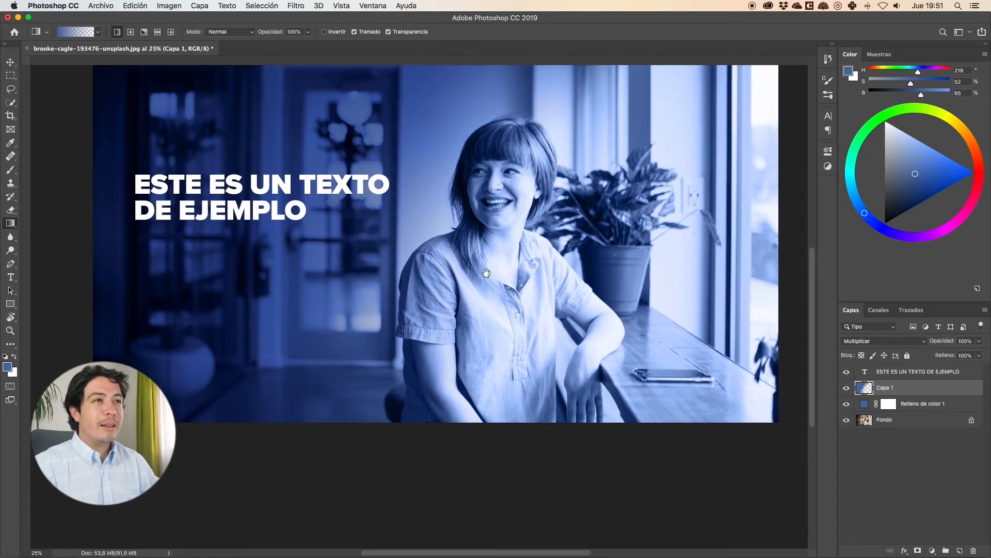
scroll(586, 231, "up", 3)
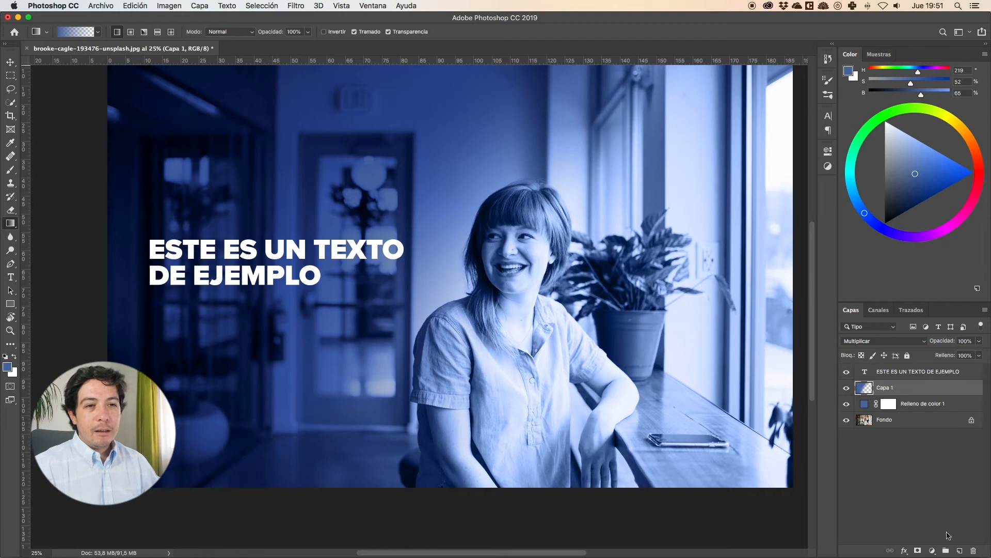
- Add a second layer with a blue gradient from the photo's right edge toward the woman, in Multiplicar mode at 49% opacity
left_click(959, 551)
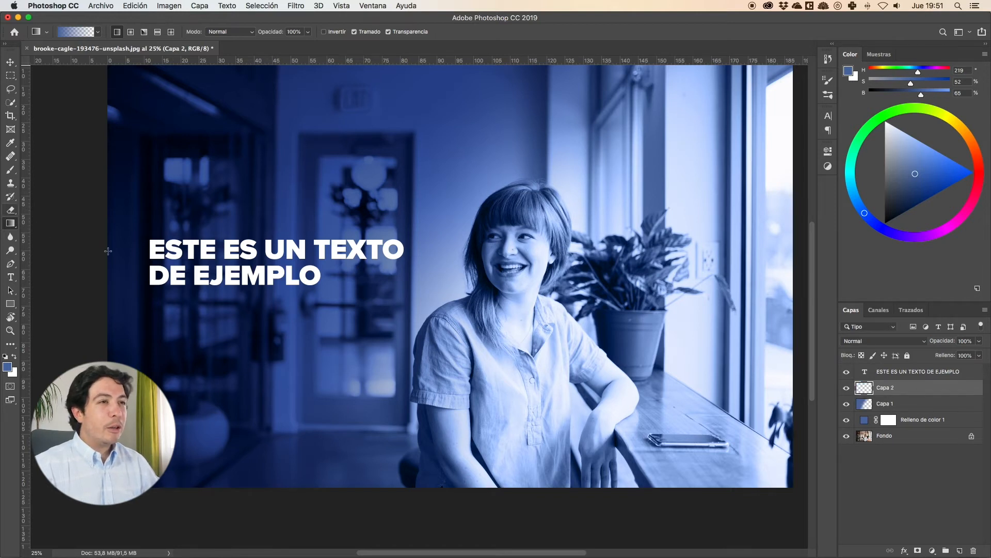
left_click_drag(794, 297, 538, 298)
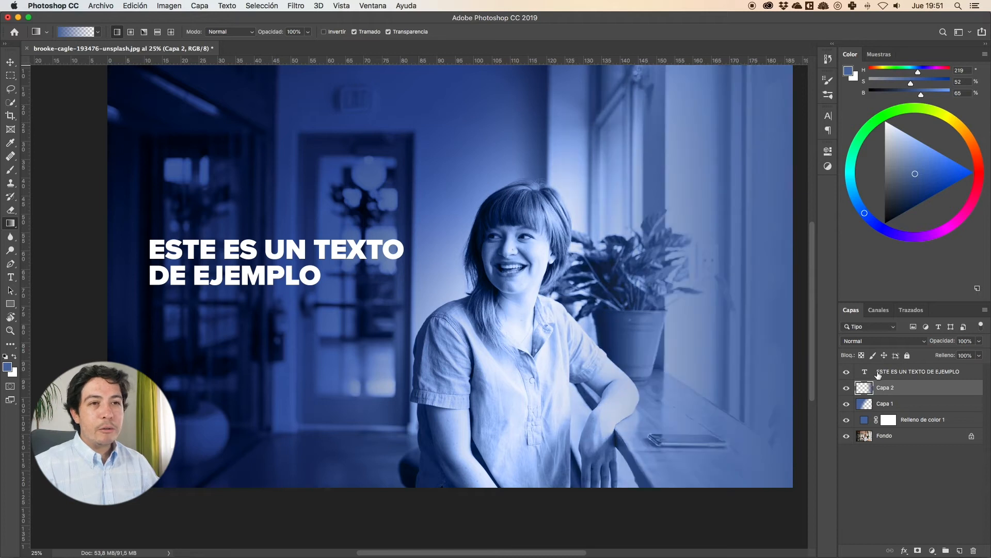
left_click(882, 340)
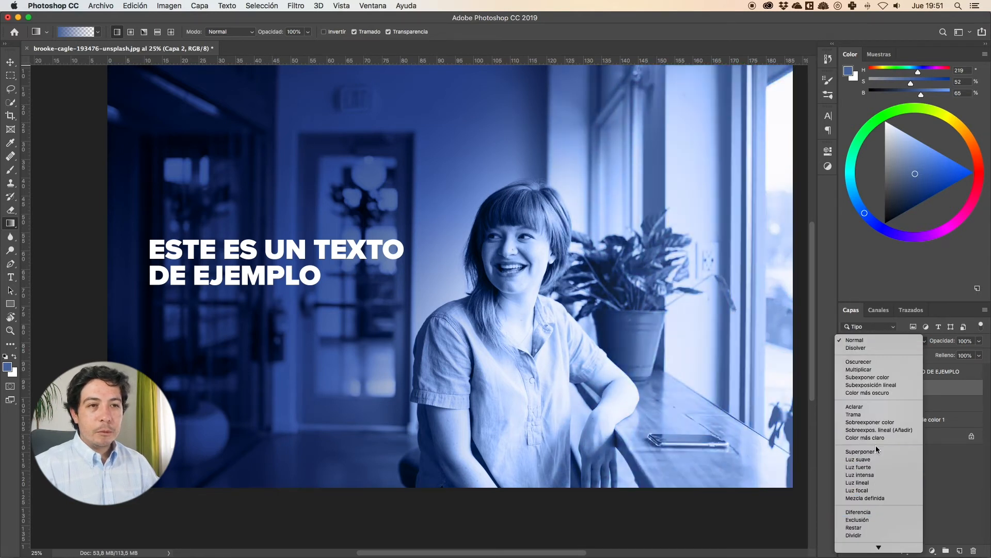
left_click(875, 371)
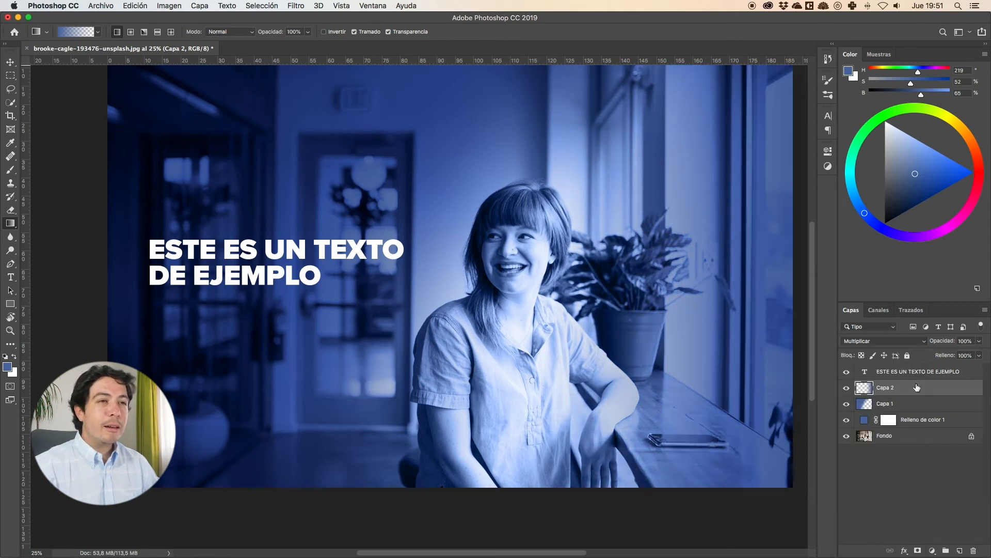
left_click_drag(950, 343, 922, 344)
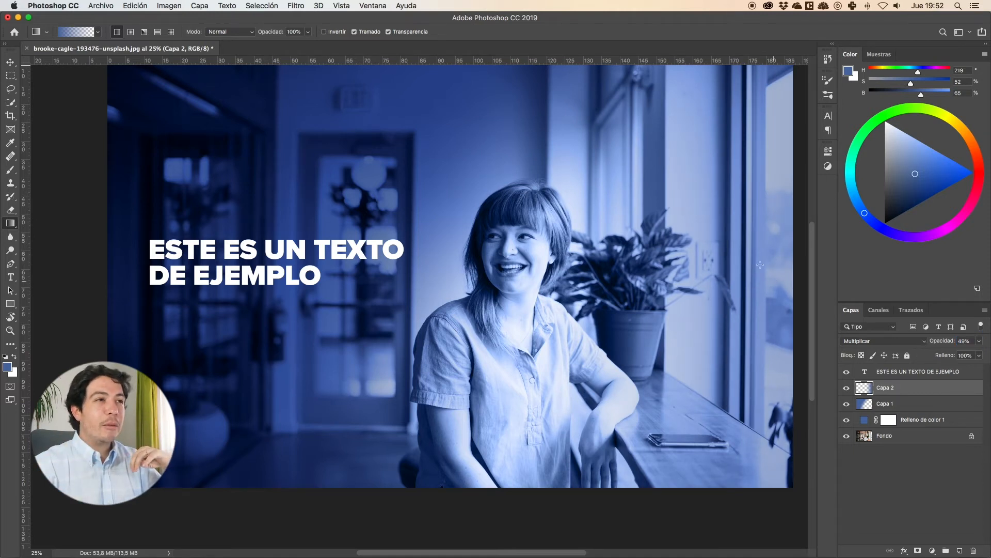
- Crop the image to a wide banner at full width, trimming the area above the woman's head and below her elbow
left_click(10, 115)
scroll(430, 186, "up", 5)
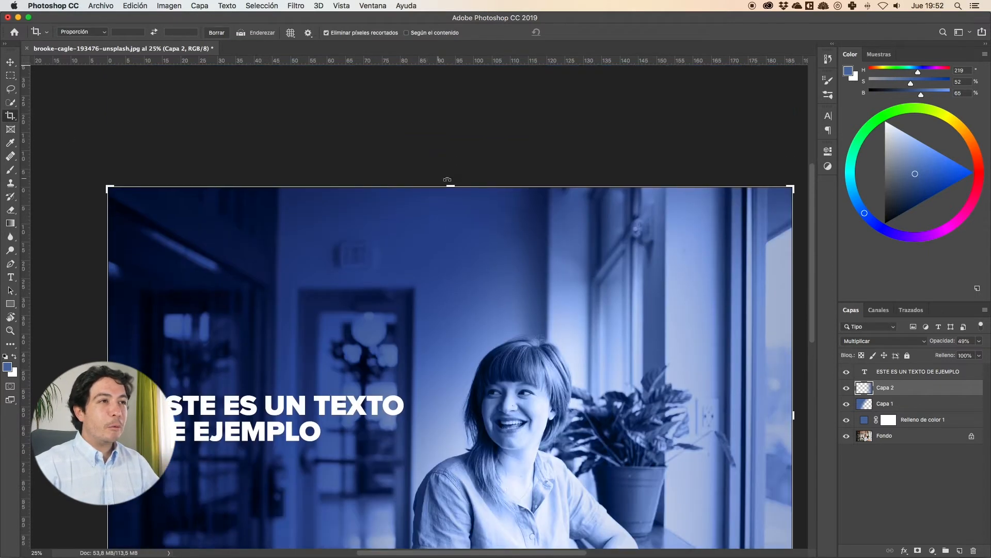
scroll(447, 179, "down", 2)
left_click_drag(450, 117, 450, 140)
left_click_drag(420, 102, 419, 182)
left_click_drag(488, 225, 485, 195)
key("super+r")
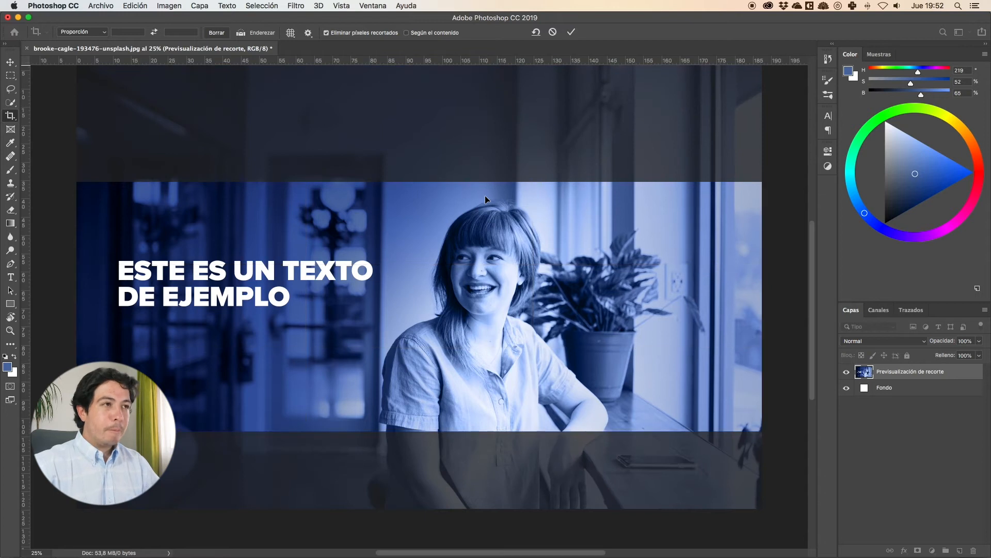
key("Return")
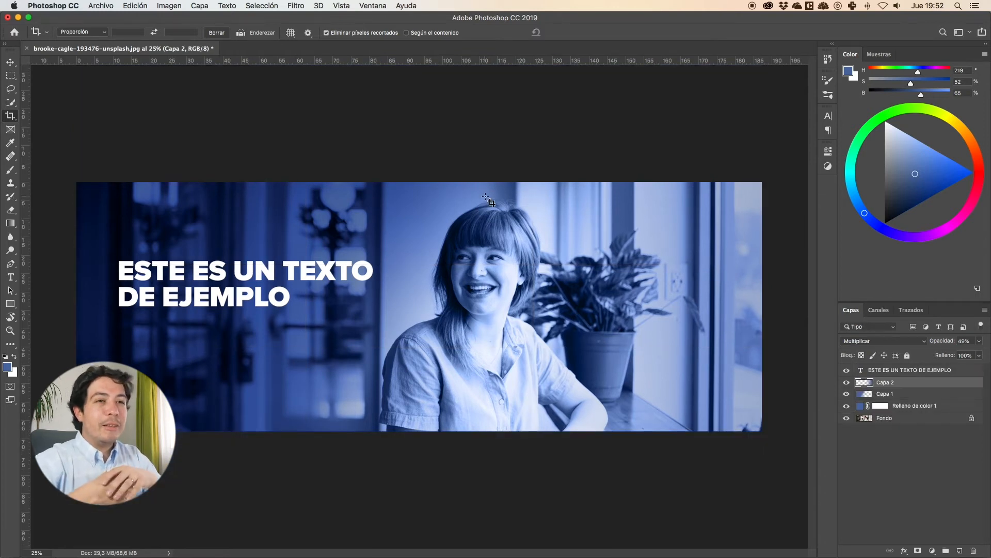
- Toggle the visibility of the blue fill and both gradient layers to compare the banner with and without them
mouse_move(846, 406)
left_mouse_down()
mouse_move(847, 382)
mouse_move(847, 407)
left_mouse_up()
key("super+z")
key("super+shift+z")
key("super+z")
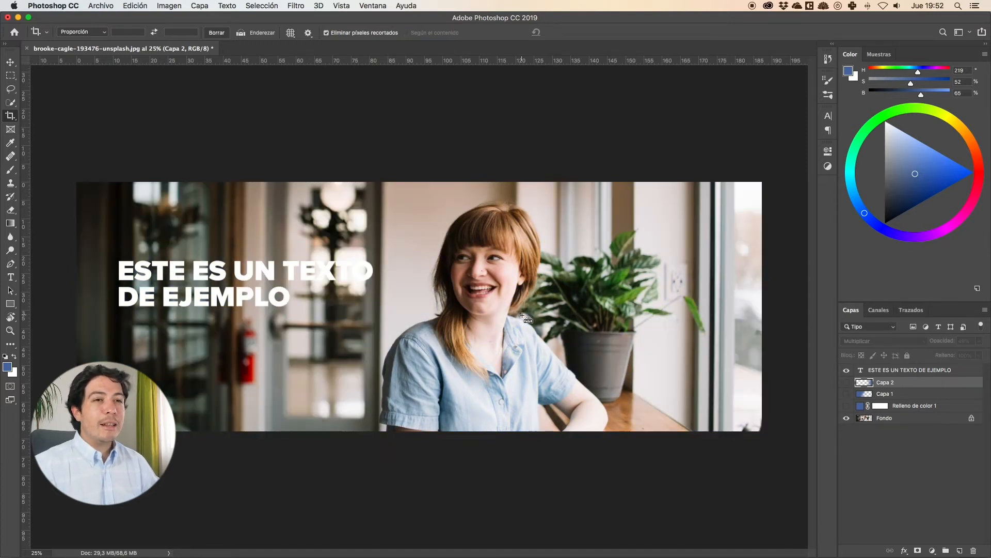
- Undo the banner crop to restore the full photo, and hide the blue fill and both gradient layers
key("super+shift+z")
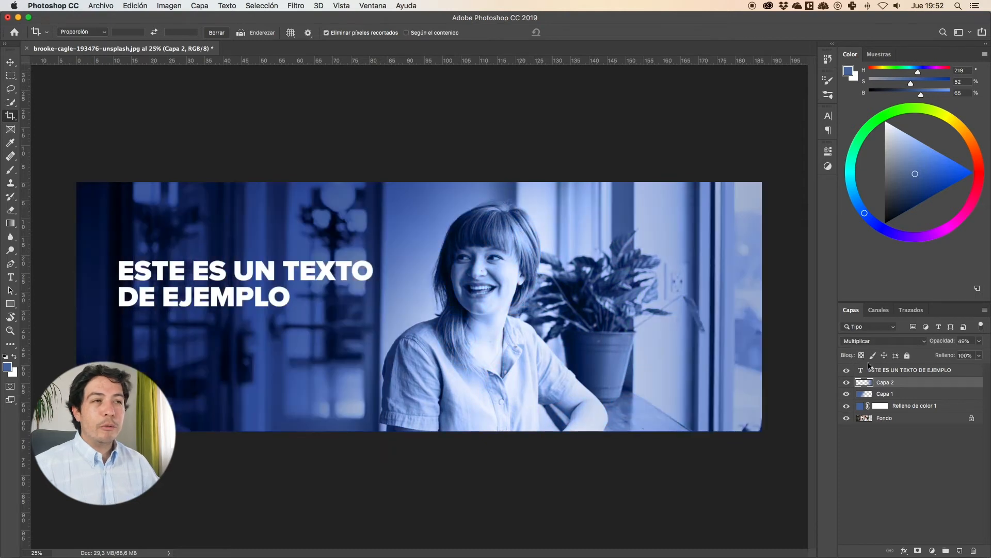
key("super+z")
key("super+shift+z")
key("super+shift+z")
key("super+z")
key("super+z")
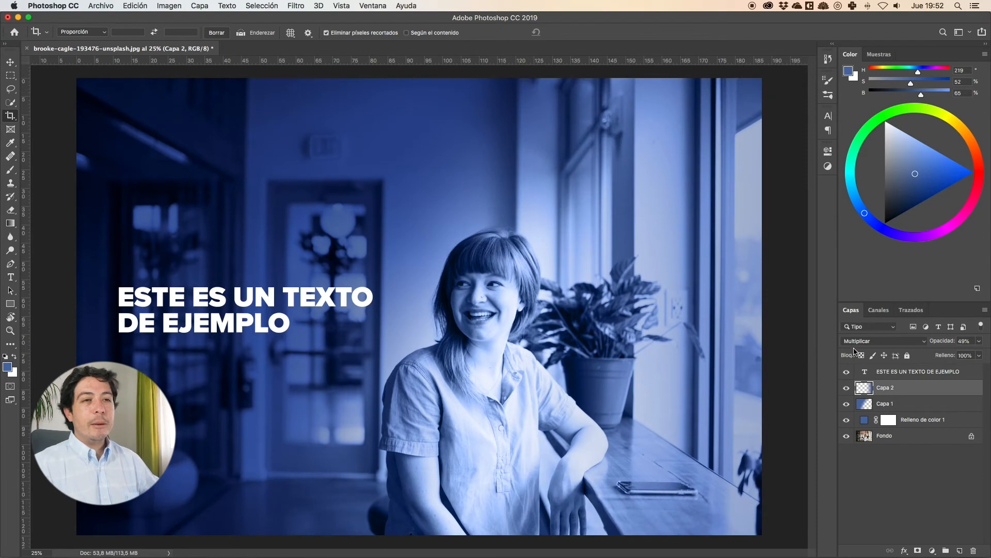
left_click_drag(847, 387, 850, 409)
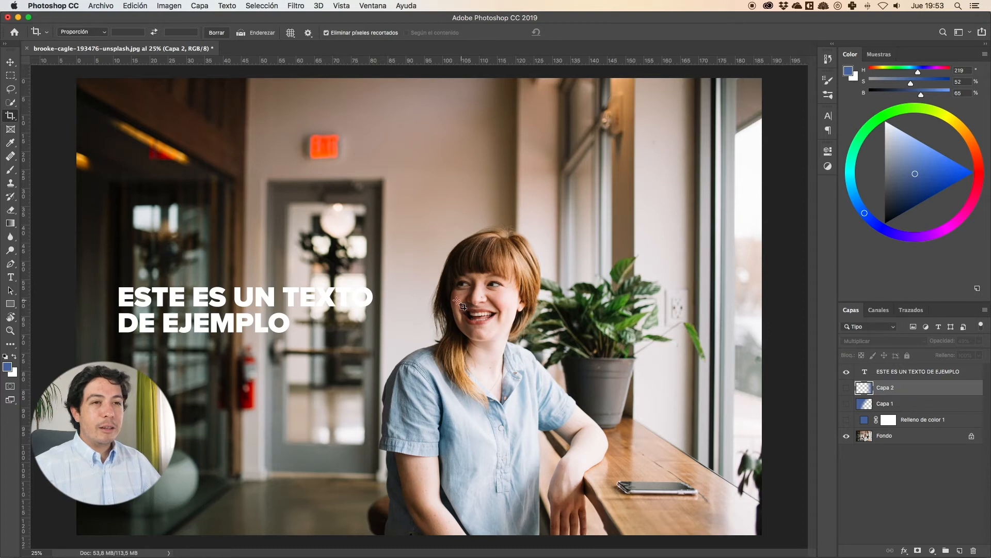
left_click(916, 442)
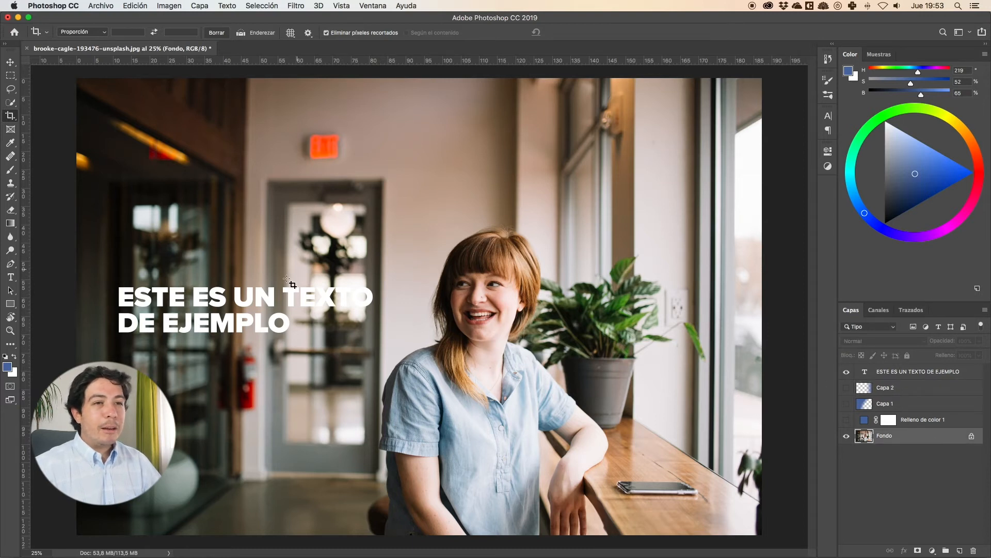
left_click(959, 550)
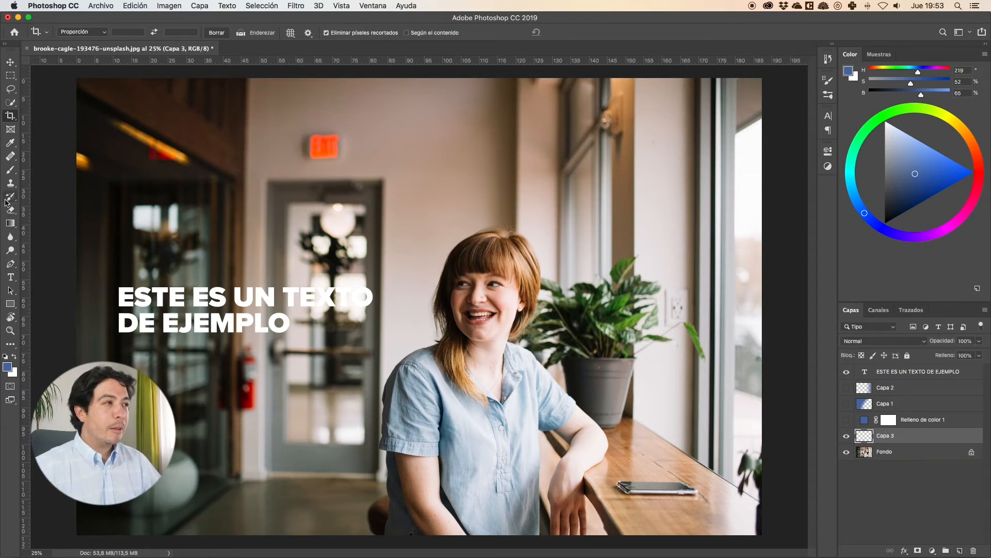
left_click(13, 169)
mouse_move(334, 294)
left_mouse_down()
mouse_move(299, 294)
mouse_move(351, 292)
left_mouse_up()
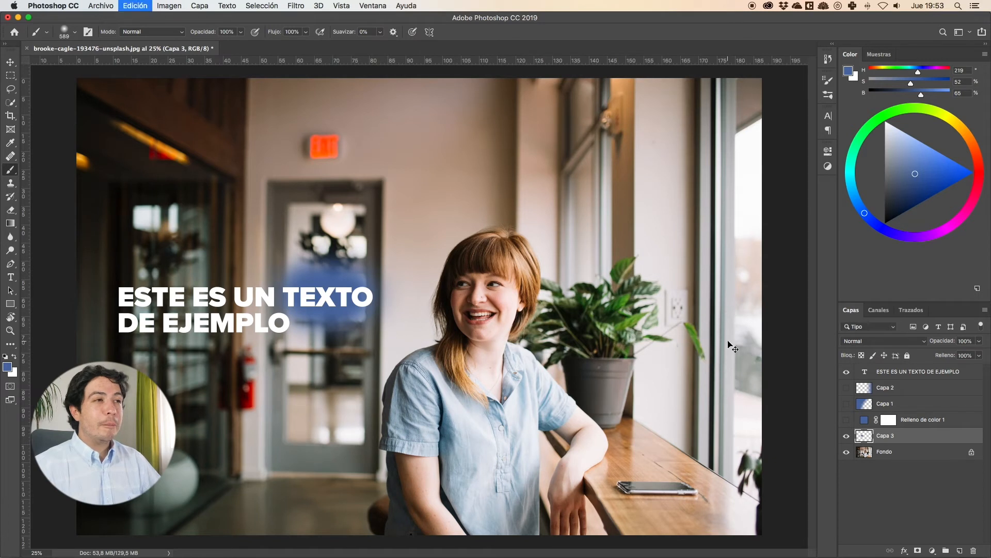
key("super+z")
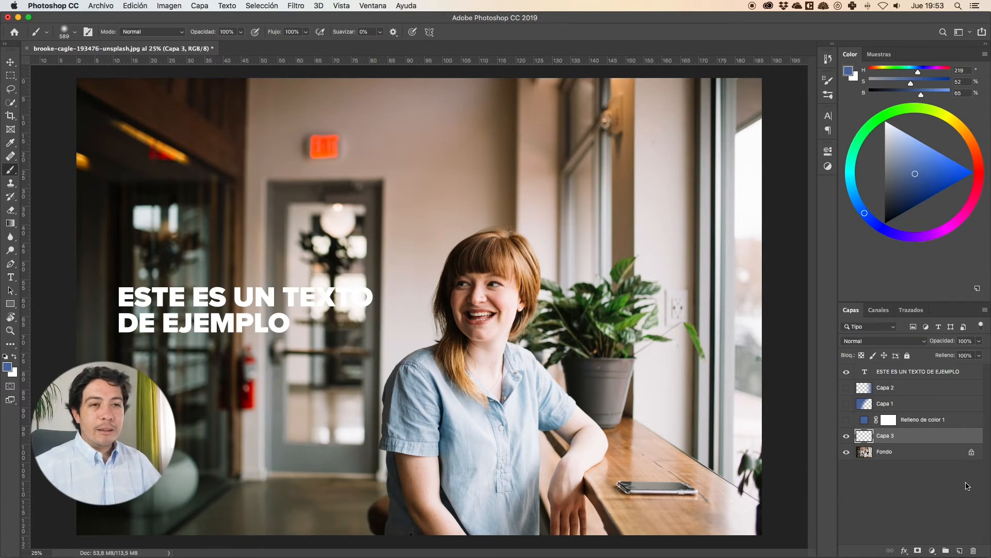
key("super+z")
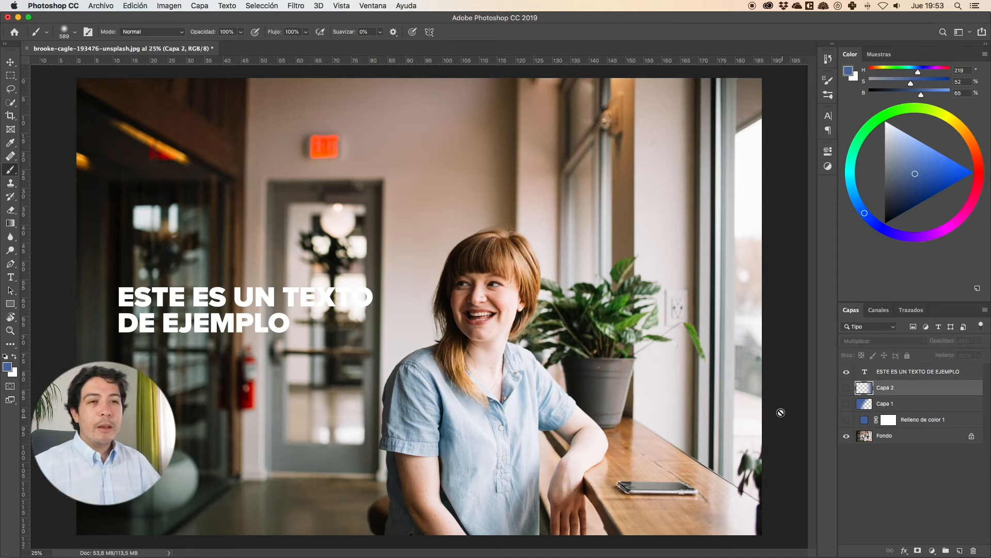
- Add a new empty layer between the sample text and the hidden gradient layers
left_click(959, 551)
left_click(387, 278, "super")
left_click_drag(381, 284, 467, 294)
key("super+r")
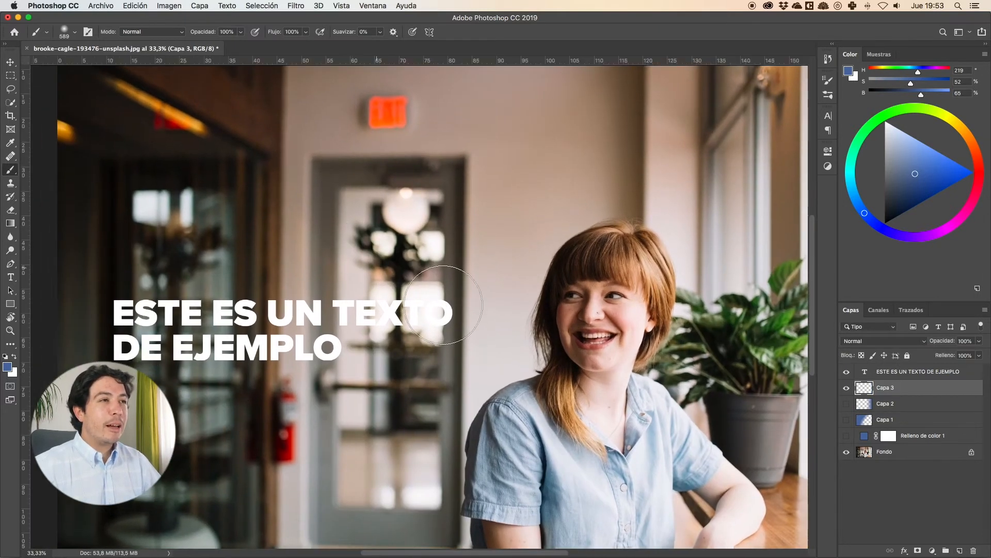
left_click(12, 76)
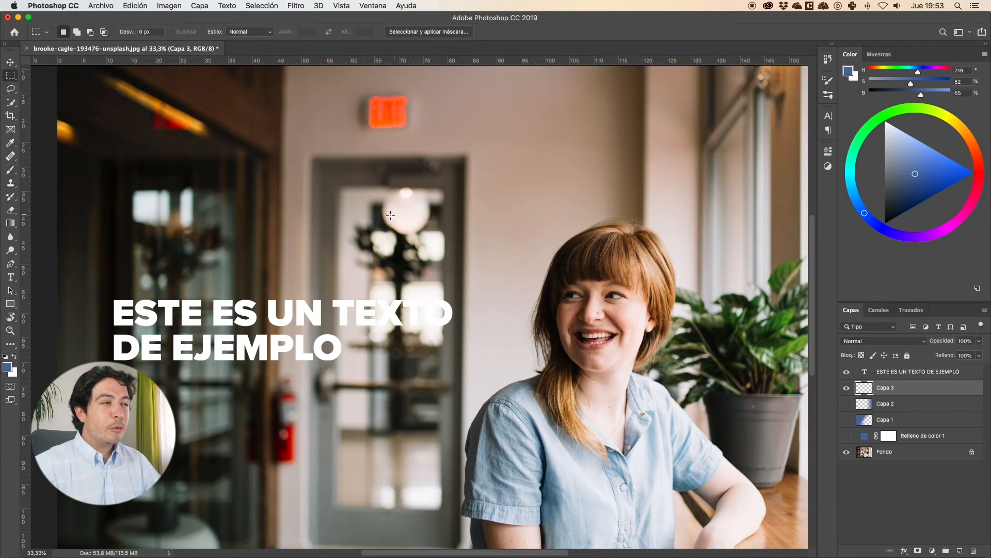
scroll(384, 216, "up", 3)
scroll(384, 216, "down", 10)
scroll(384, 215, "up", 5)
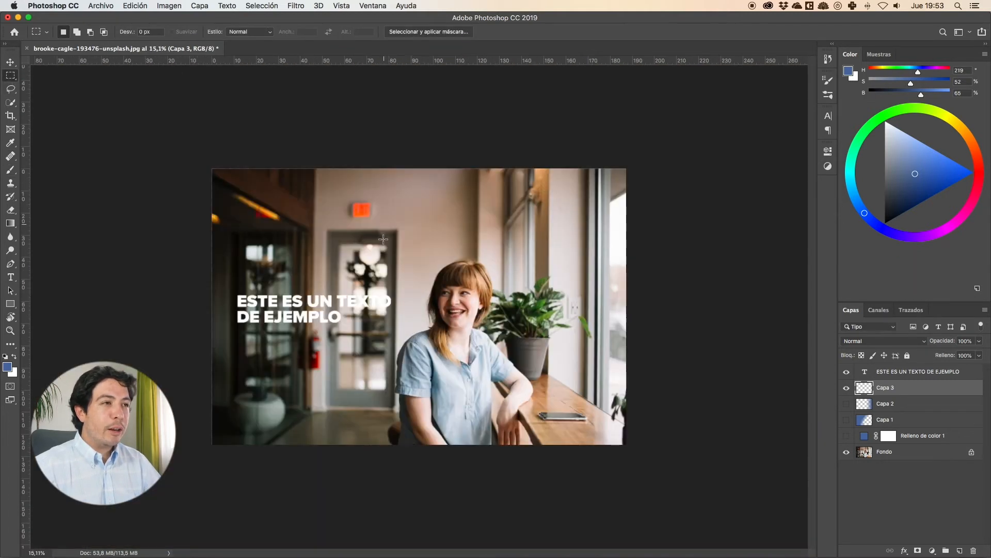
scroll(380, 295, "up", 3)
- Sample the pale beige inside the door's glass area from the photo as the foreground colour
key("i")
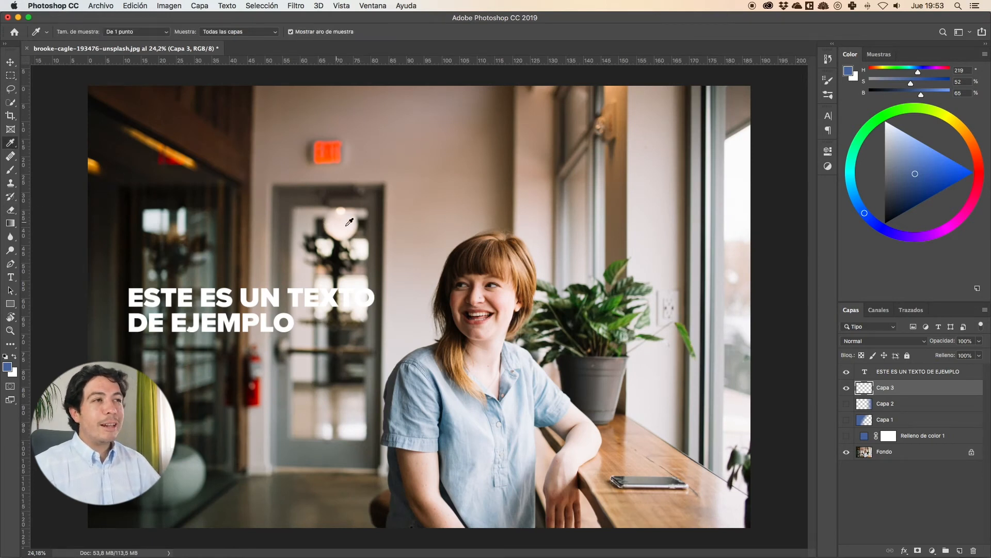
scroll(332, 214, "up", 5)
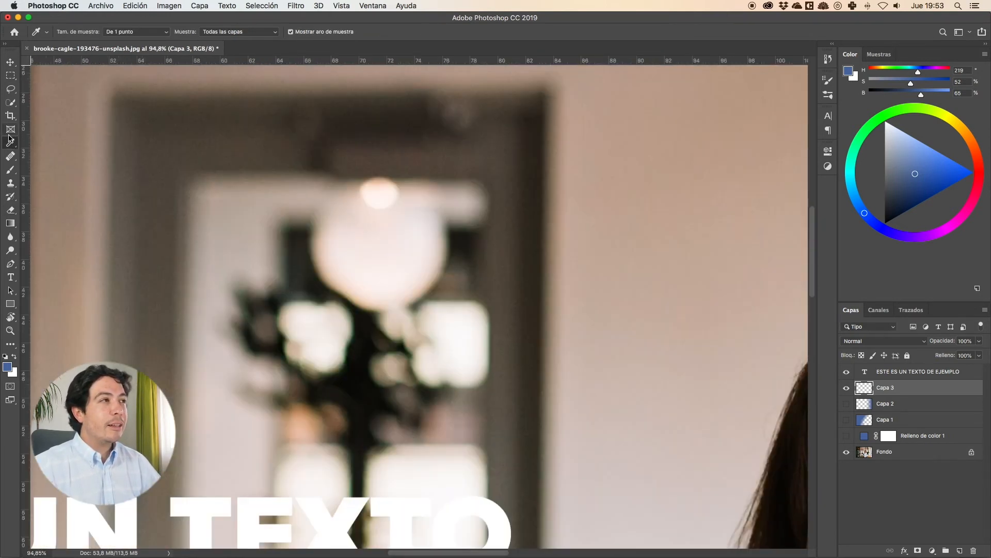
right_click(10, 142)
left_click(59, 142)
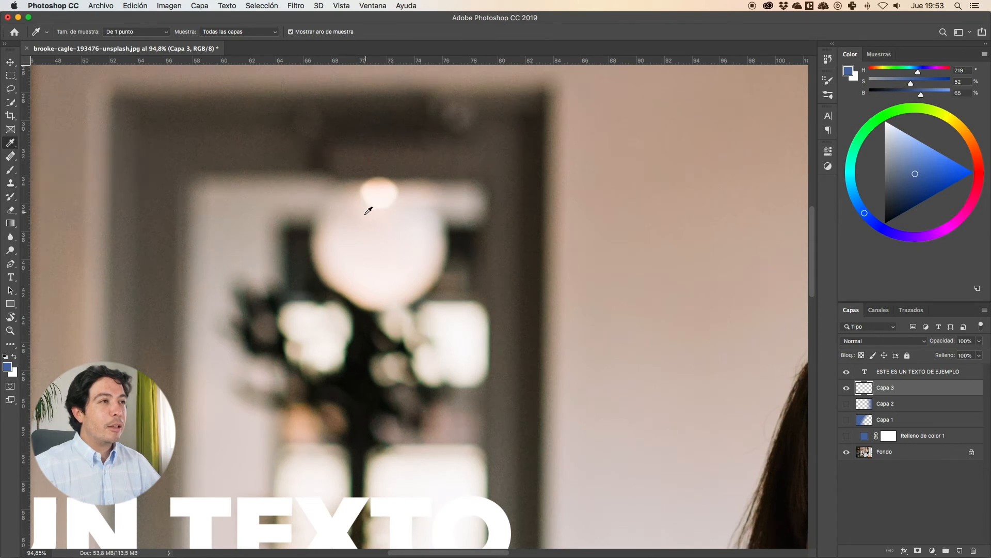
left_click(226, 192)
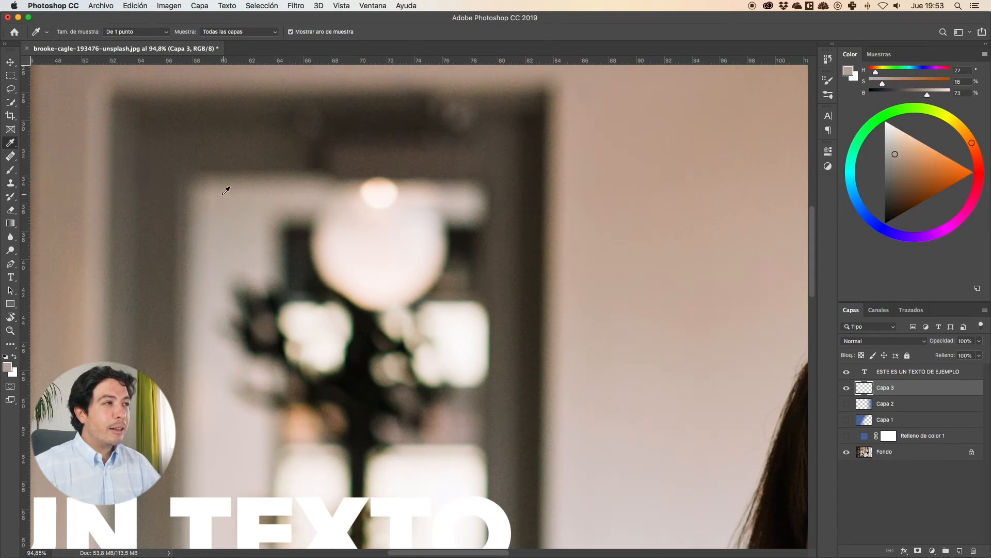
key("super+0")
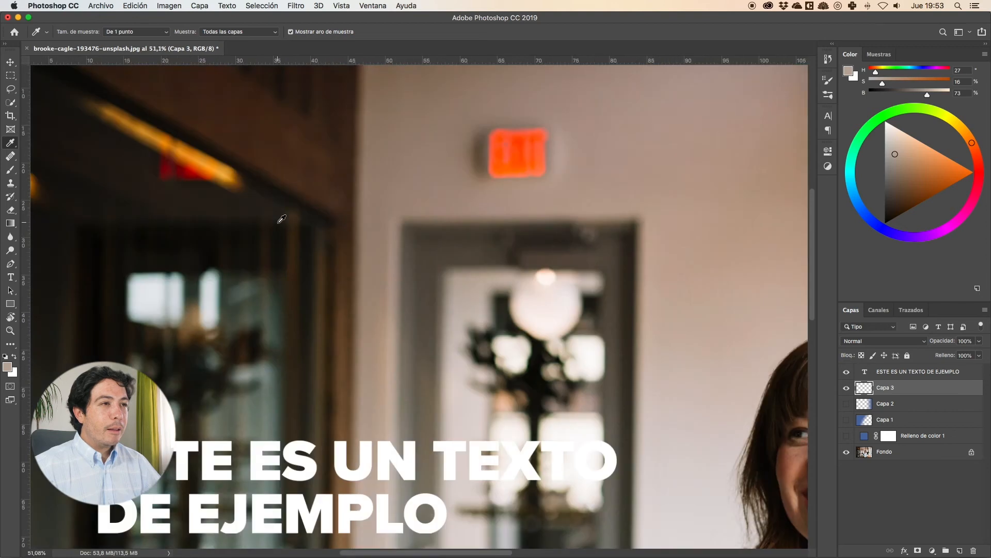
key("super+plus")
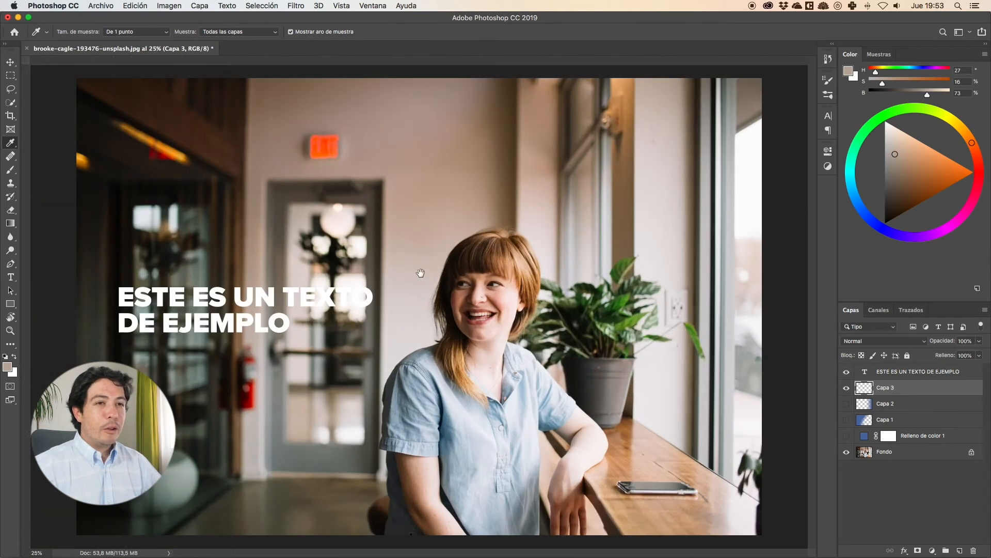
- Paint over the door's glass area on the new layer with a 201 px brush at 41% hardness
left_click(5, 168)
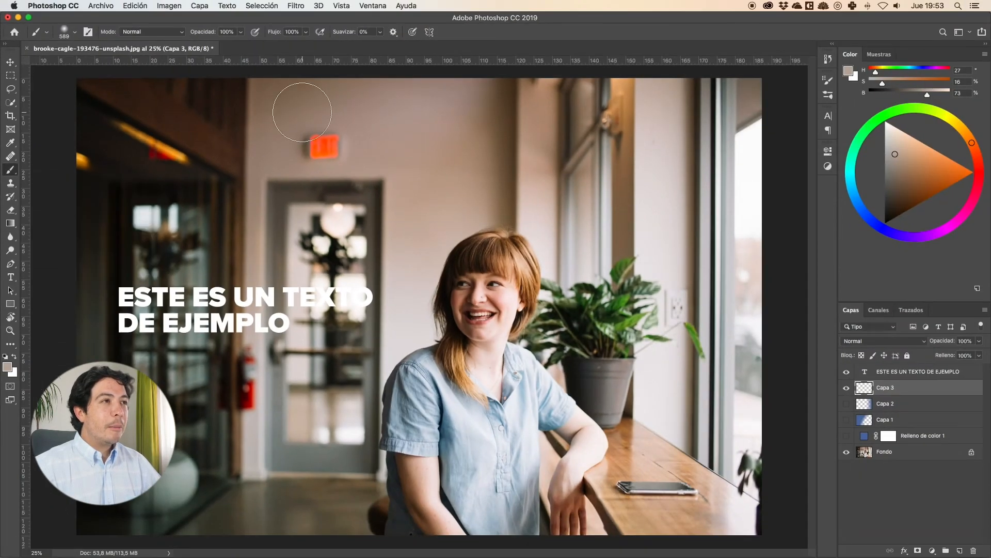
right_click(363, 212)
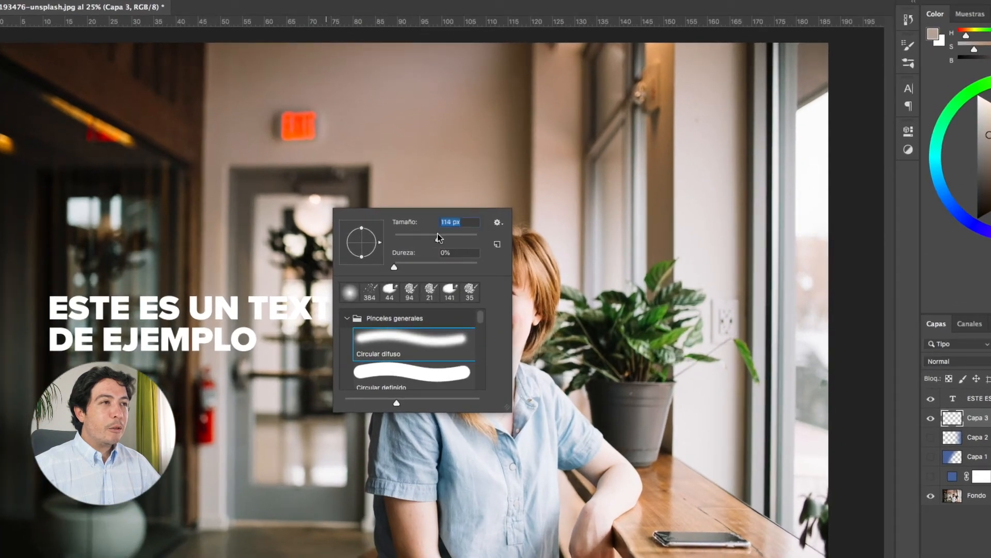
left_click_drag(438, 237, 435, 238)
left_click(456, 238)
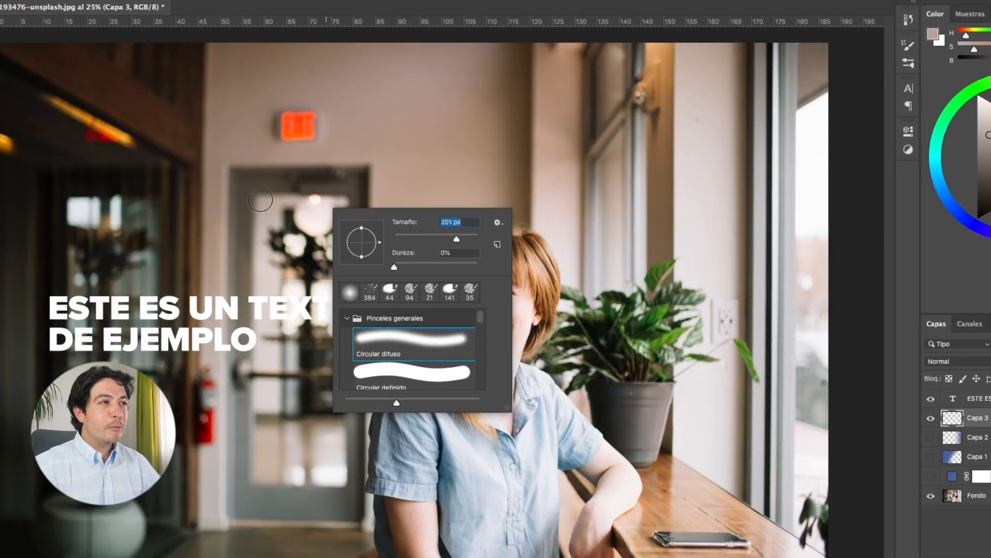
left_click(394, 267)
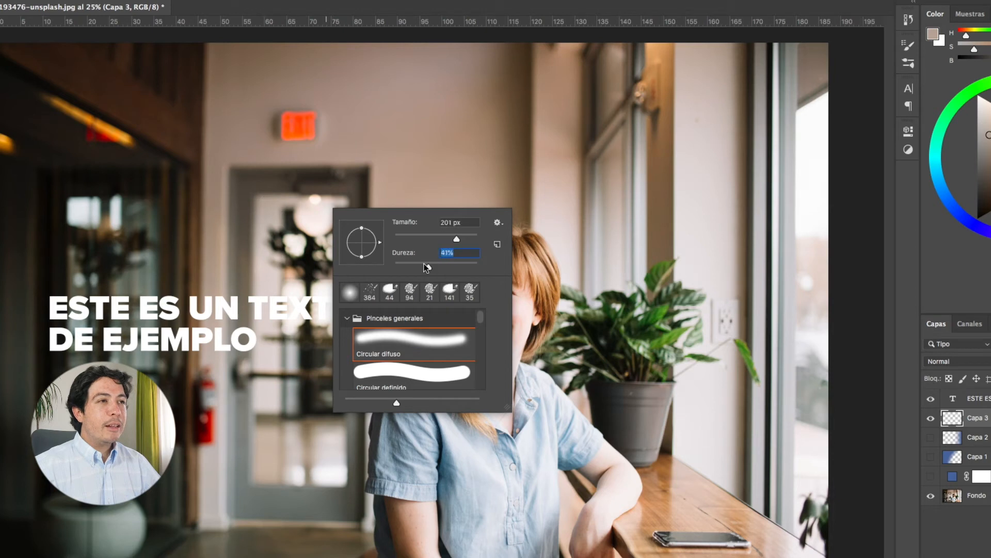
mouse_move(286, 198)
left_mouse_down()
mouse_move(256, 204)
mouse_move(341, 197)
mouse_move(342, 478)
mouse_move(263, 479)
mouse_move(259, 454)
mouse_move(262, 348)
mouse_move(280, 450)
mouse_move(309, 446)
mouse_move(315, 474)
mouse_move(328, 448)
mouse_move(321, 339)
mouse_move(344, 199)
mouse_move(345, 270)
mouse_move(316, 221)
mouse_move(273, 227)
mouse_move(279, 292)
mouse_move(281, 252)
mouse_move(287, 278)
mouse_move(298, 231)
mouse_move(315, 272)
mouse_move(319, 249)
mouse_move(317, 335)
mouse_move(315, 323)
mouse_move(302, 366)
mouse_move(292, 304)
mouse_move(274, 319)
mouse_move(259, 382)
mouse_move(250, 361)
mouse_move(285, 426)
mouse_move(294, 358)
mouse_move(315, 448)
mouse_move(266, 238)
mouse_move(261, 318)
mouse_move(274, 239)
mouse_move(318, 200)
mouse_move(320, 400)
mouse_move(331, 311)
mouse_move(336, 456)
mouse_move(308, 486)
mouse_move(263, 478)
mouse_move(267, 429)
left_mouse_up()
left_click(379, 353, "alt")
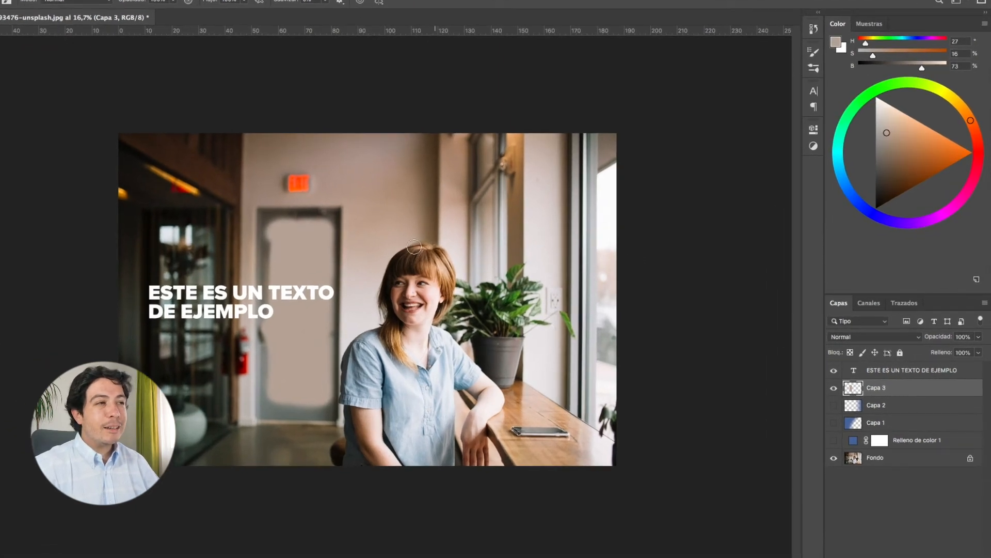
- Set the blending mode of the painted beige layer to Multiplicar and inspect the darkened door behind the text
left_click(865, 338)
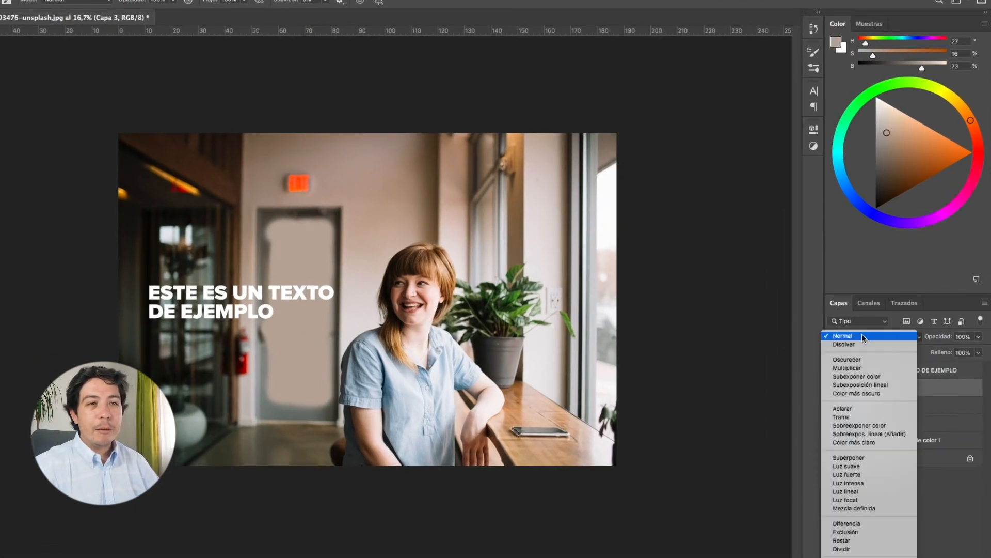
left_click(873, 368)
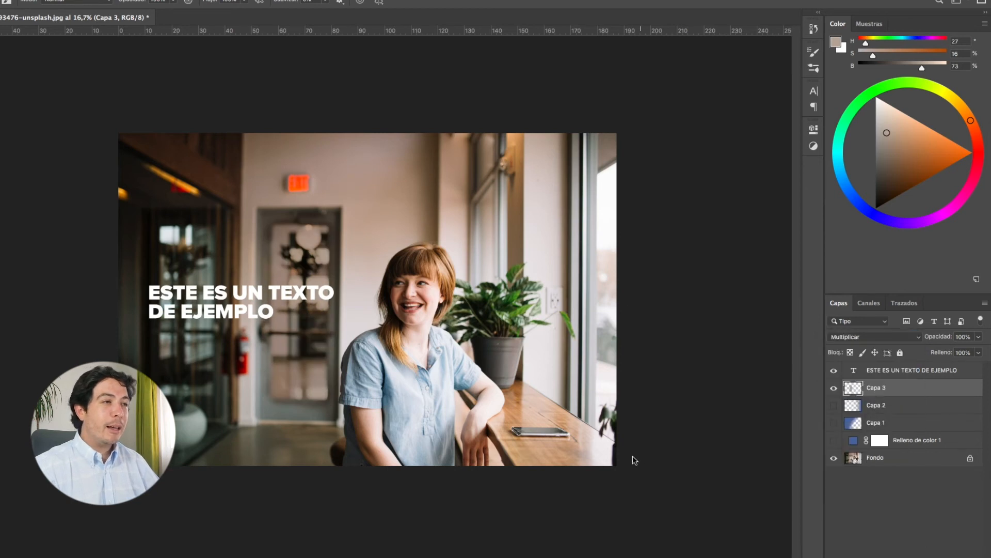
left_click(380, 361)
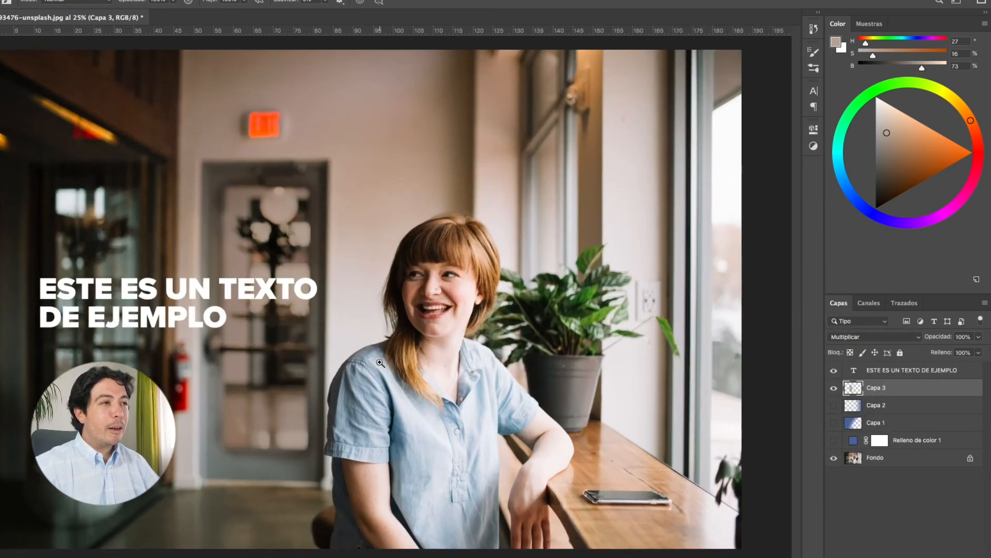
left_click(246, 313, "alt")
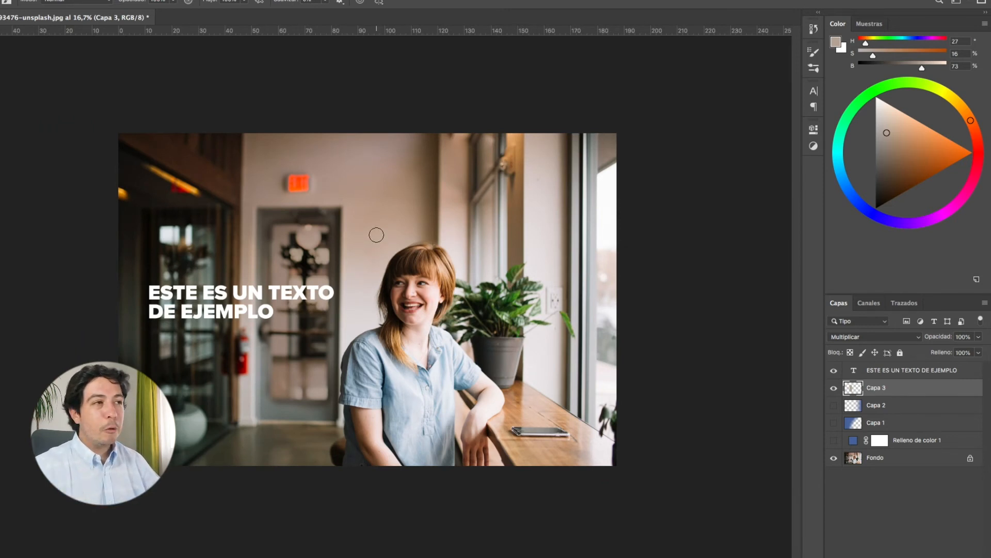
mouse_move(242, 202)
left_mouse_down()
mouse_move(330, 258)
mouse_move(287, 232)
left_mouse_up()
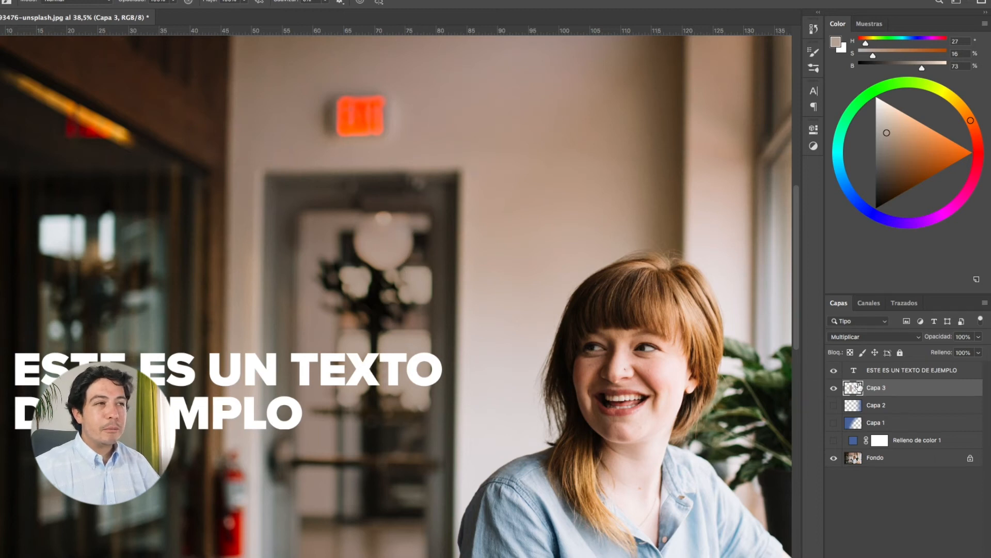
scroll(289, 322, "down", 5)
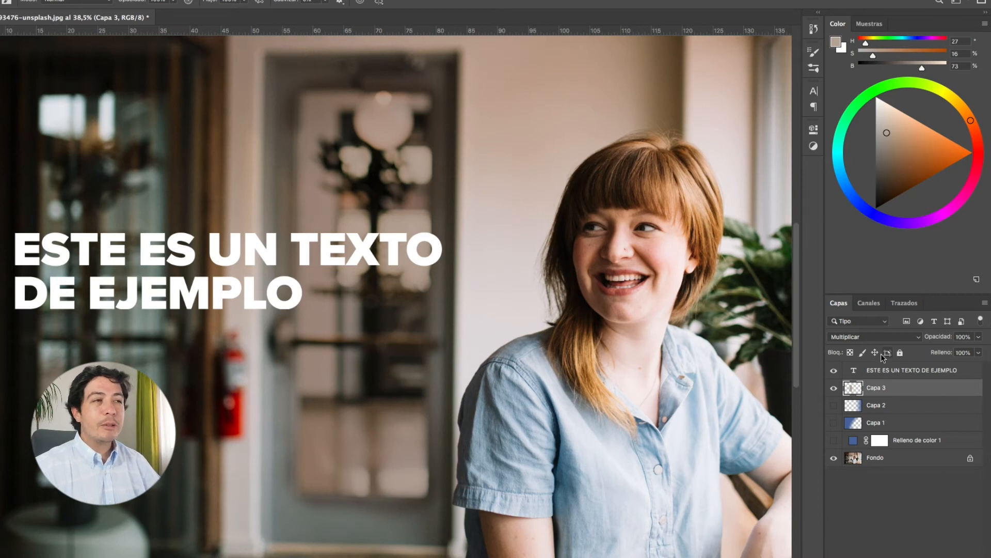
- Examine the blending options in the painted layer's Estilo de capa settings
double_click(925, 388)
left_click_drag(770, 306, 755, 143)
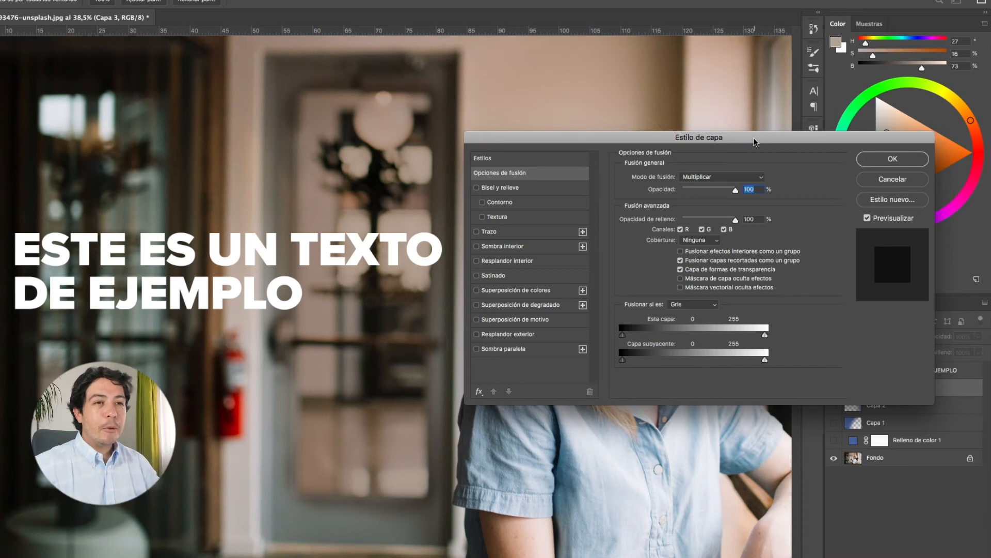
key("Return")
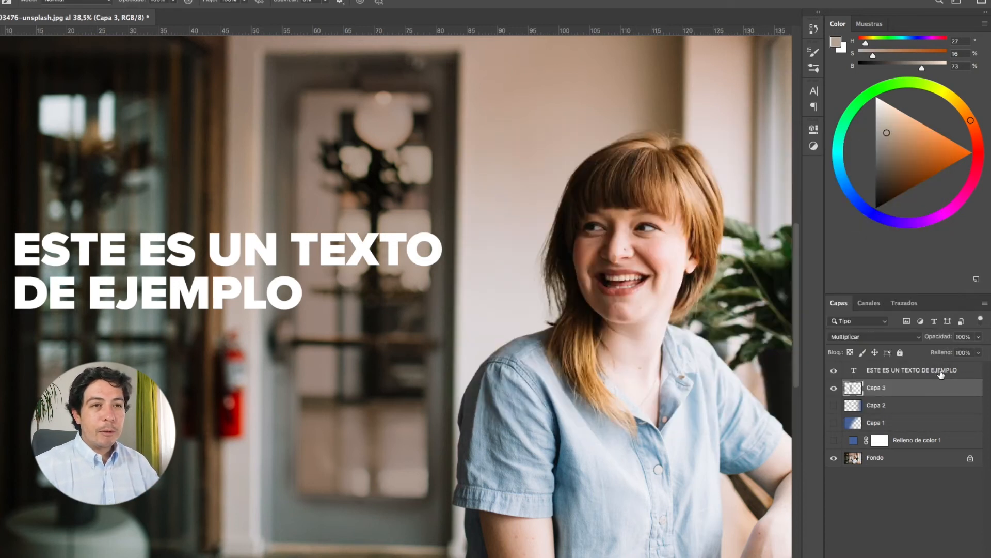
- Try a Sombra paralela effect in Multiplicar mode on the sample text, raising its opacity and distance
double_click(972, 372)
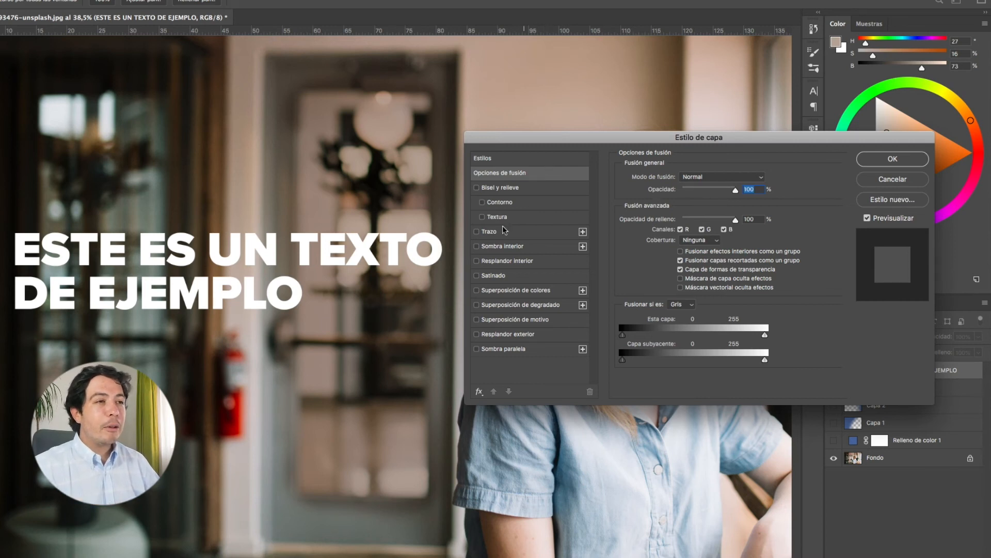
left_click(513, 349)
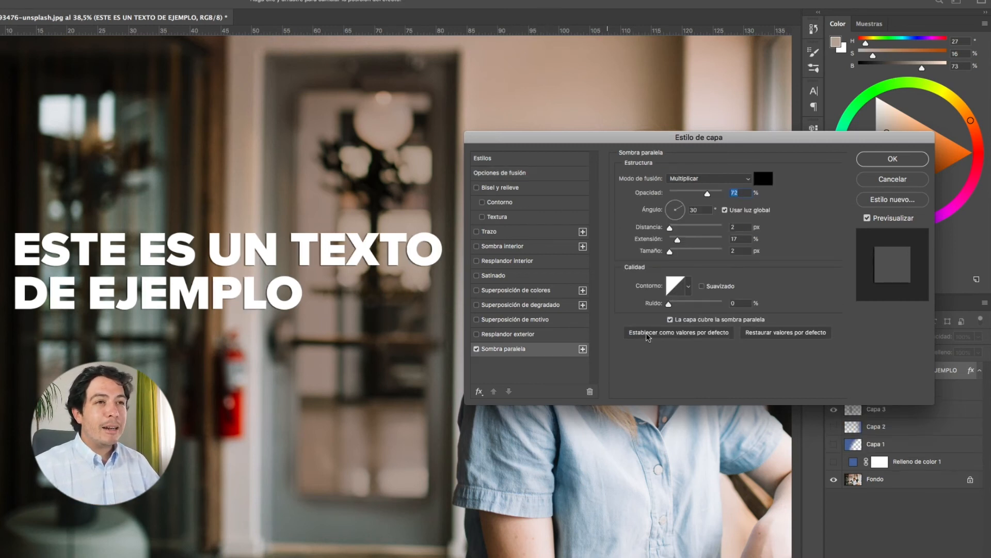
left_click_drag(708, 195, 736, 196)
mouse_move(669, 229)
left_mouse_down()
mouse_move(692, 230)
mouse_move(675, 231)
left_mouse_up()
left_click(892, 178)
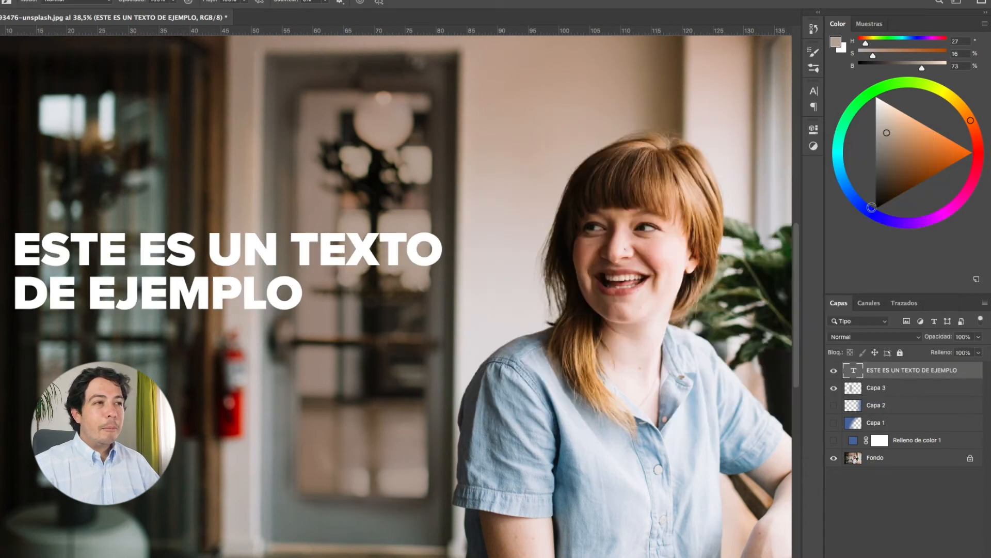
- Open Capa 3's blending options and set the Capa subyacente black point to 78 with Fusionar si es on Gris
double_click(926, 395)
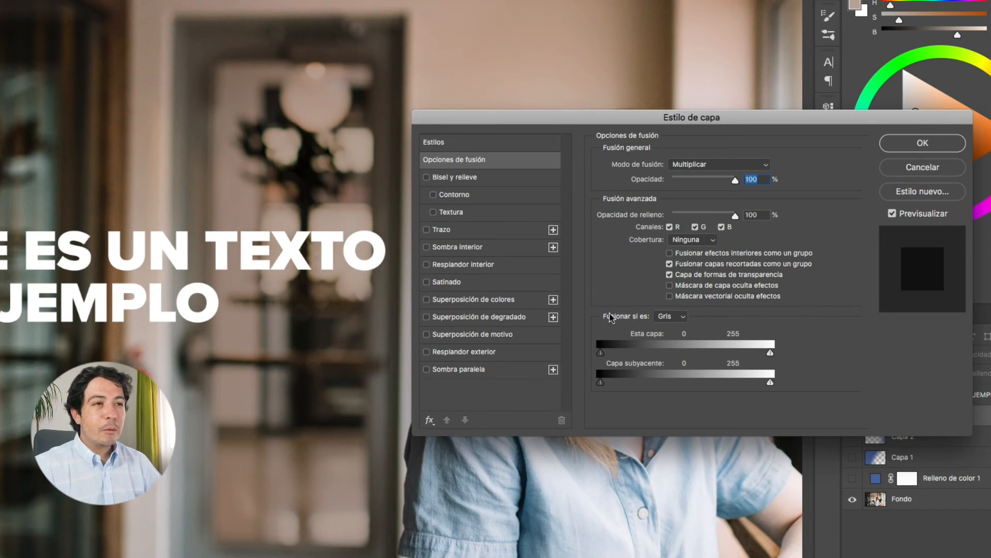
left_click(671, 317)
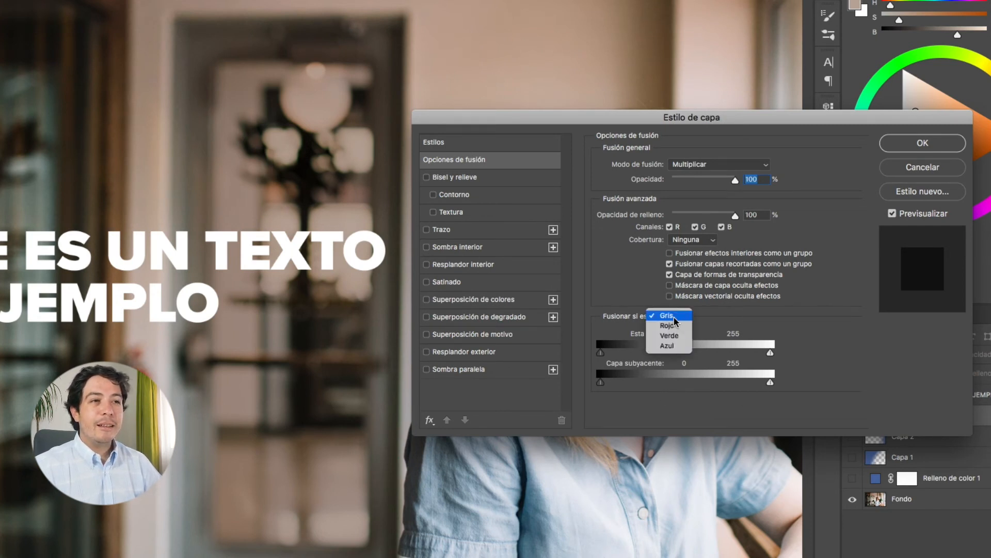
left_click(673, 316)
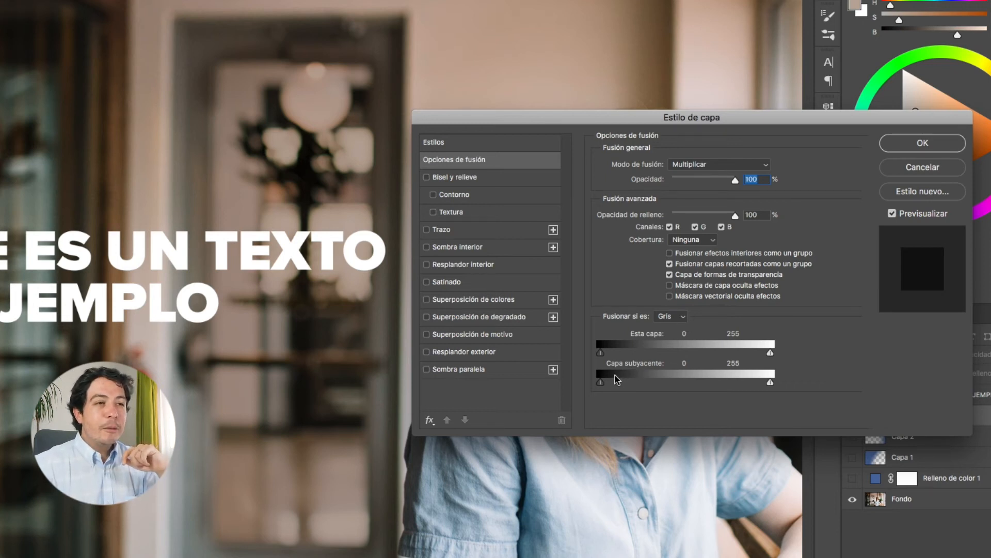
mouse_move(600, 382)
left_mouse_down()
mouse_move(701, 382)
mouse_move(588, 382)
left_mouse_up()
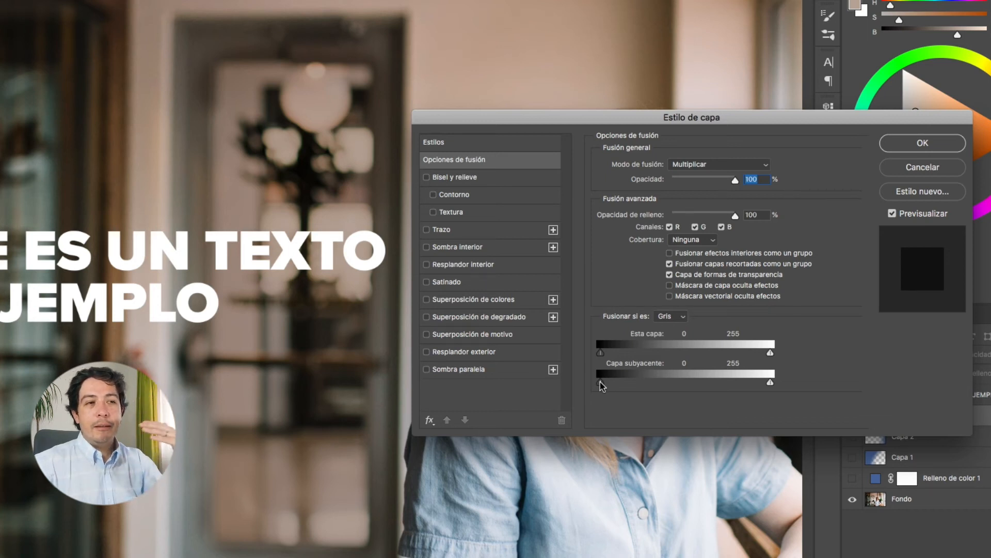
left_click_drag(601, 385, 655, 387)
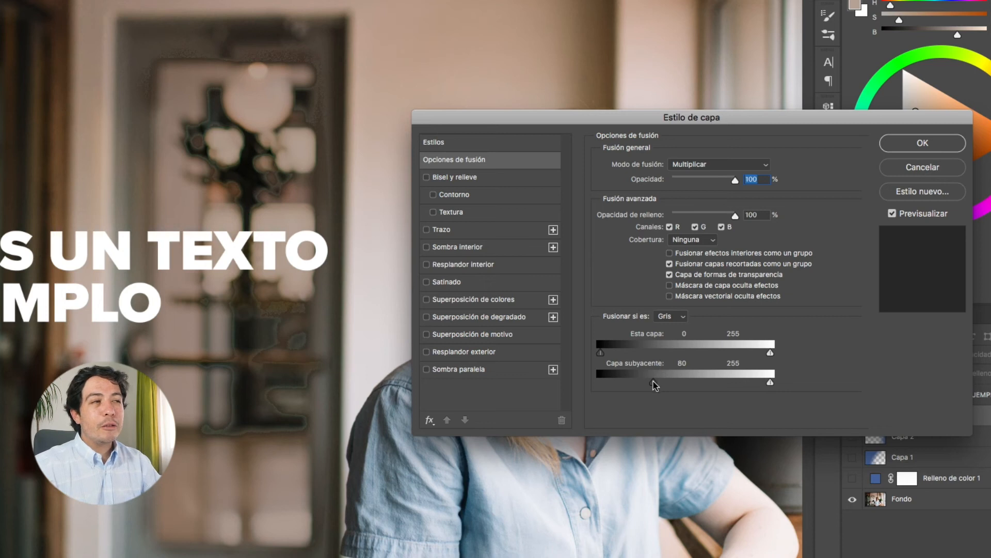
left_click_drag(652, 383, 651, 383)
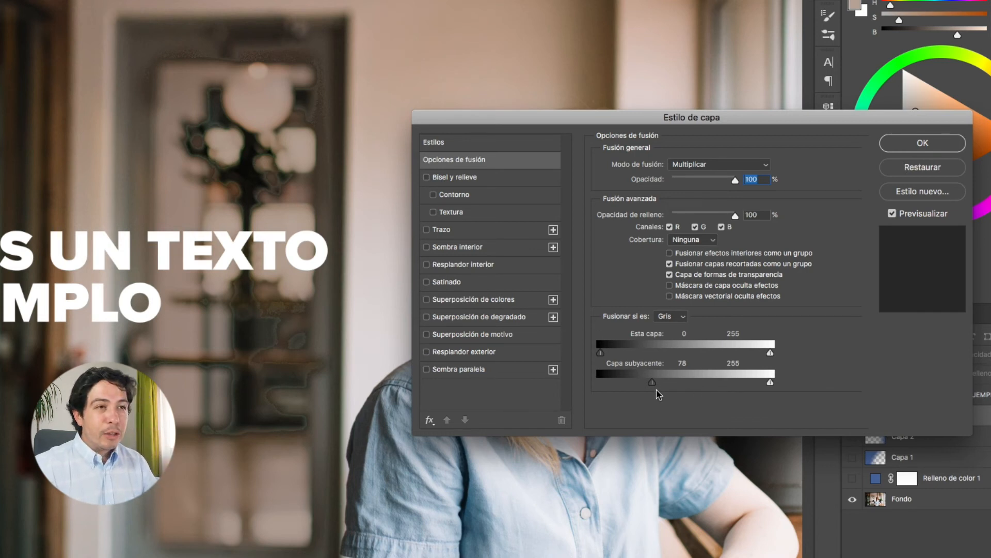
- Split Capa 3's Capa subyacente black point into 54 / 157 for a gradual transition and apply the layer style
left_click_drag(652, 382, 632, 387)
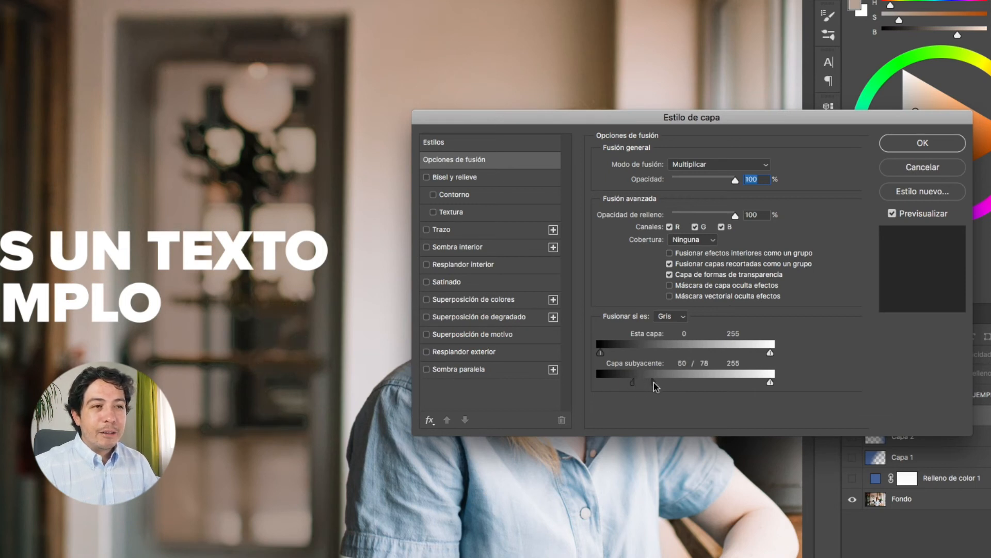
left_click_drag(654, 386, 687, 387)
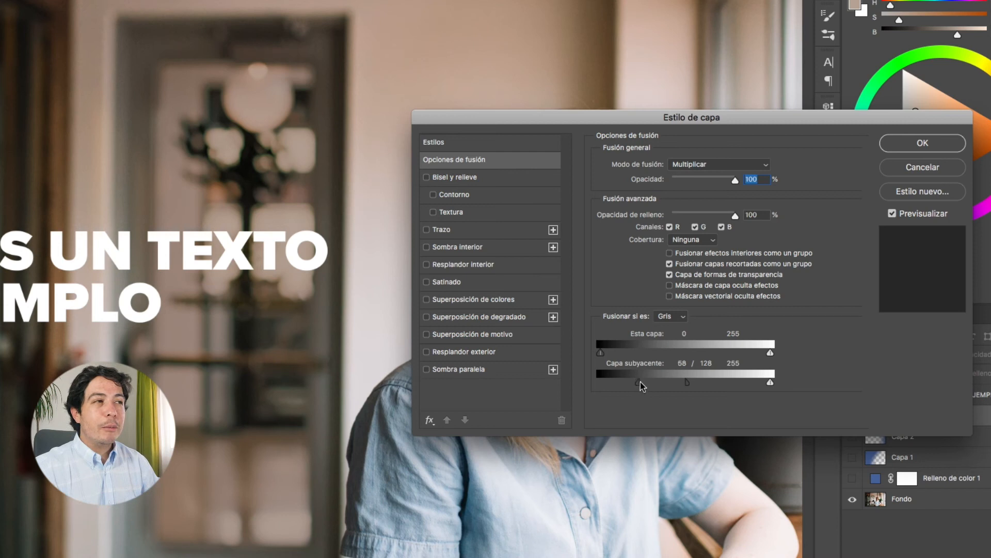
left_click_drag(635, 382, 705, 386)
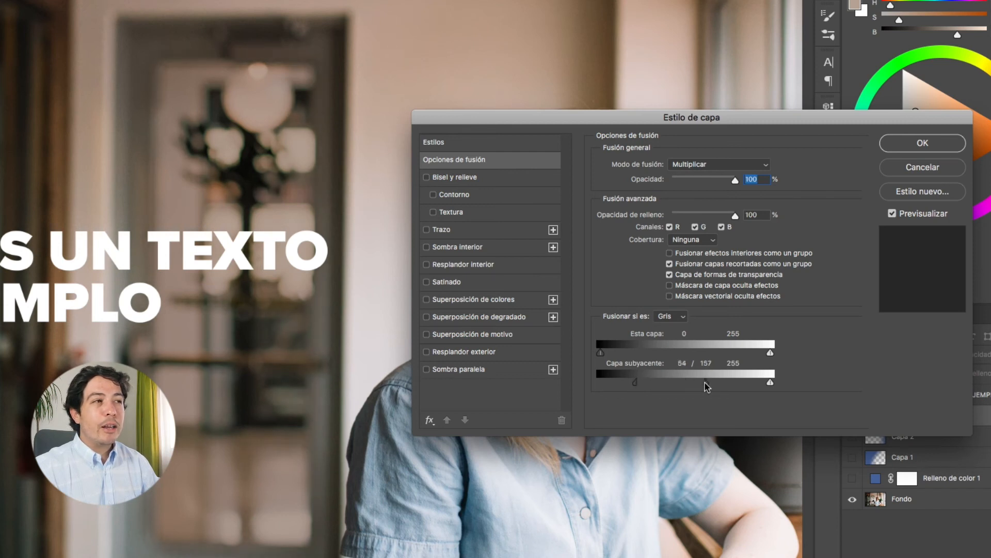
left_click(914, 144)
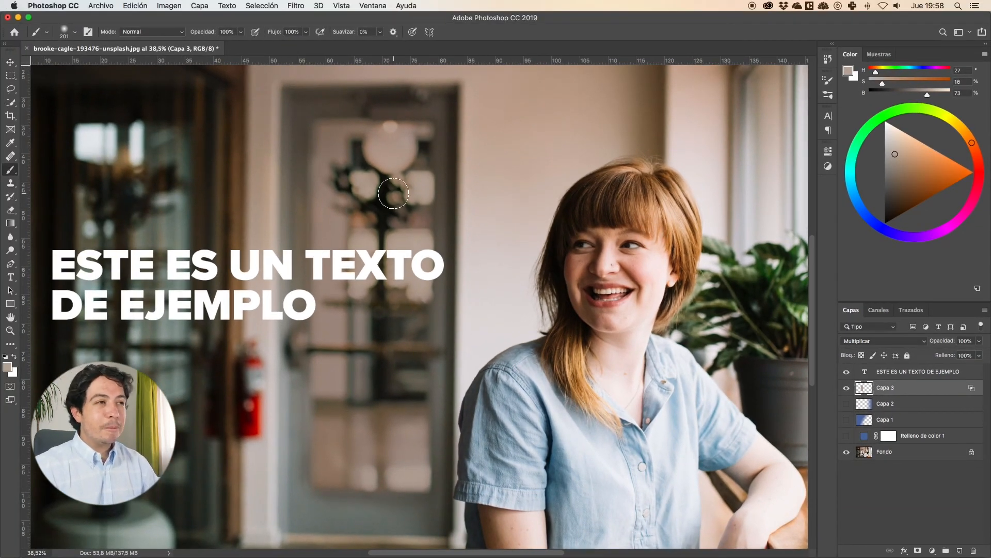
- Compare the door area behind the sample text with and without Capa 3
scroll(437, 281, "down", 1)
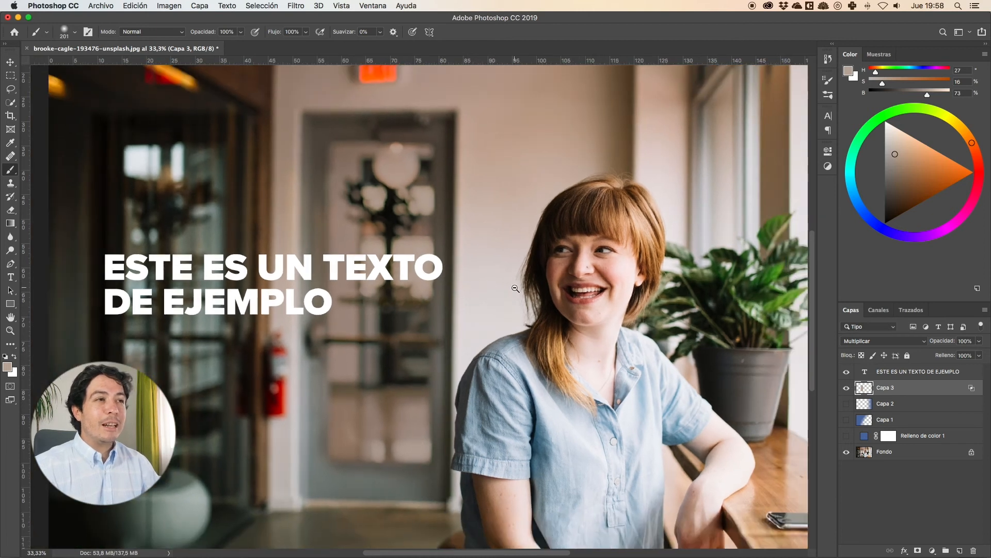
scroll(385, 291, "down", 1)
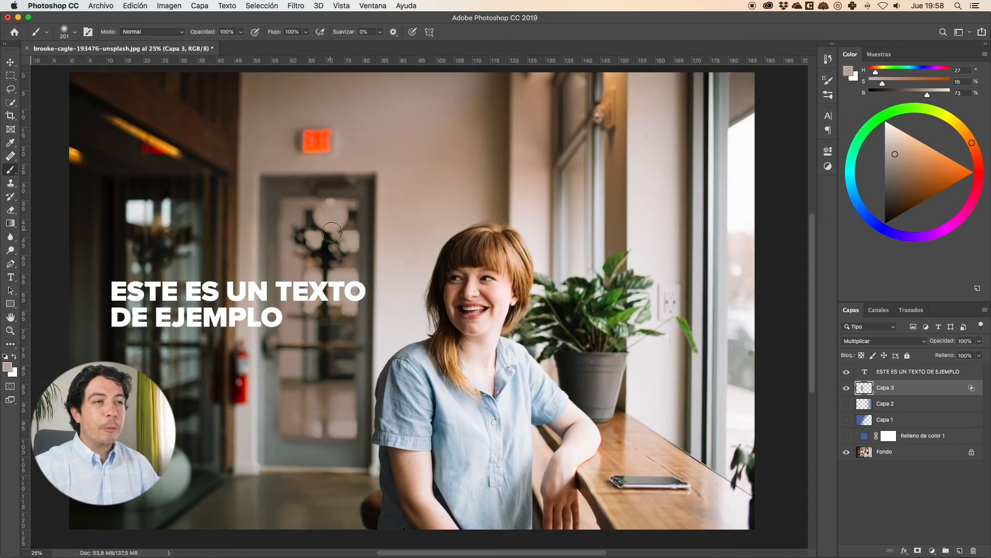
left_click(846, 388)
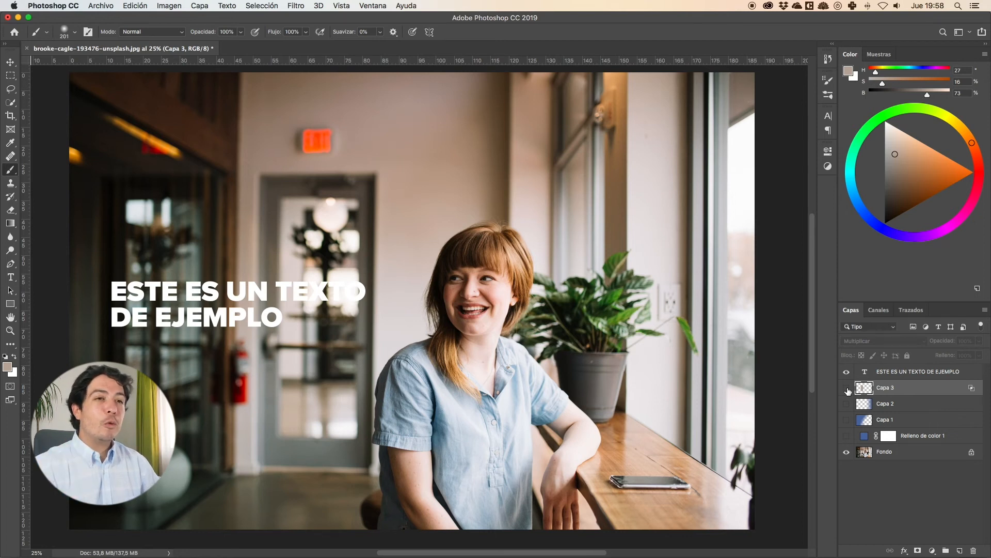
left_click(847, 389)
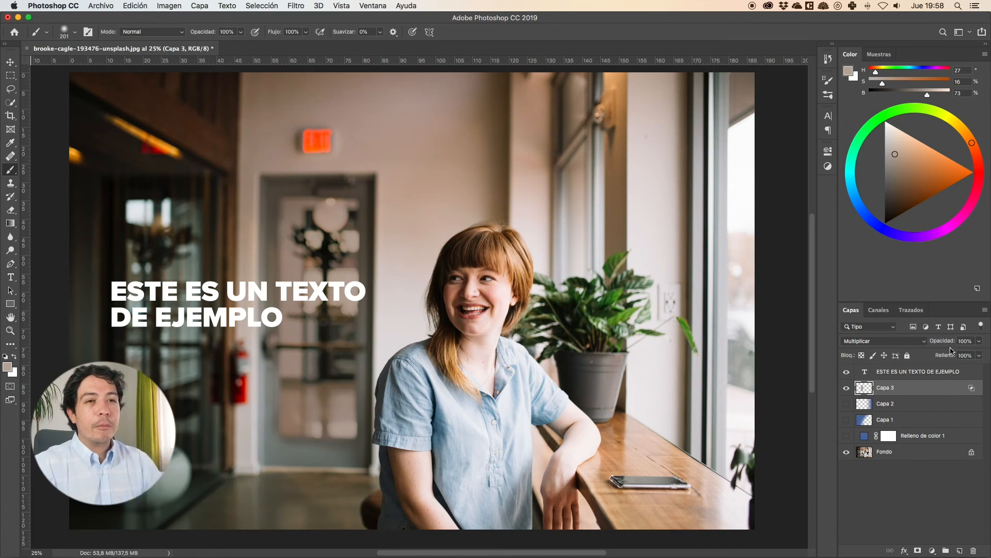
- Lower Capa 3's opacity to 94% and check the effect on the whole image
left_click_drag(946, 342, 952, 342)
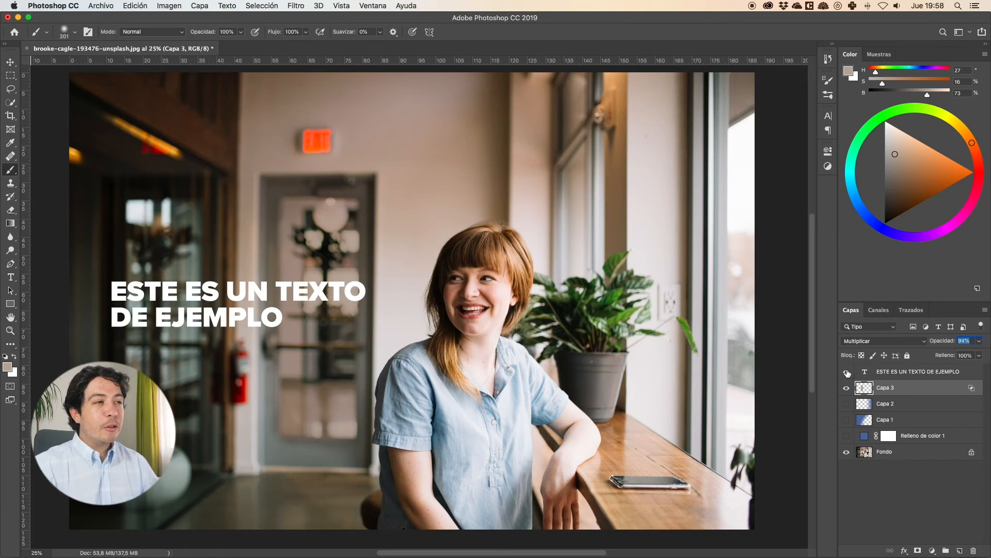
left_click(386, 309, "alt")
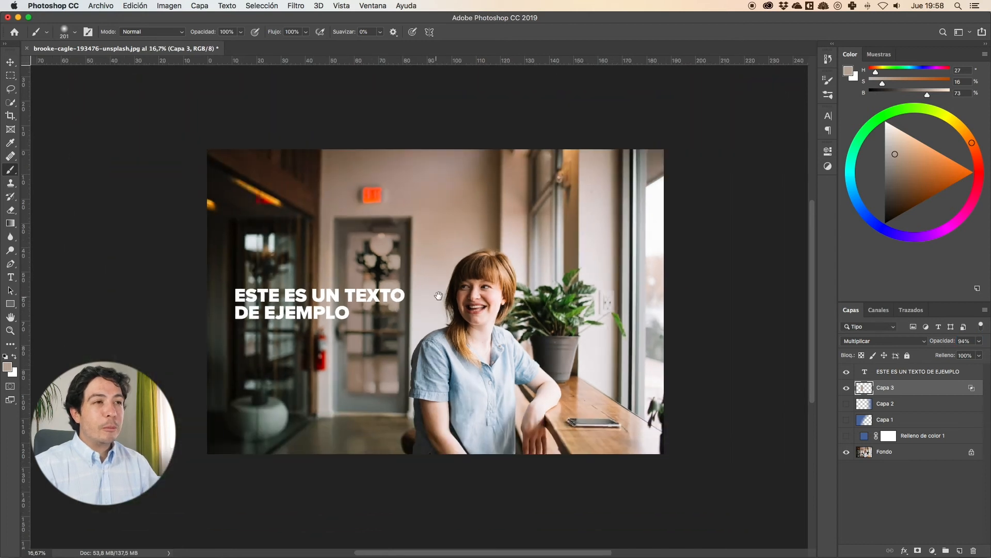
key("super+plus")
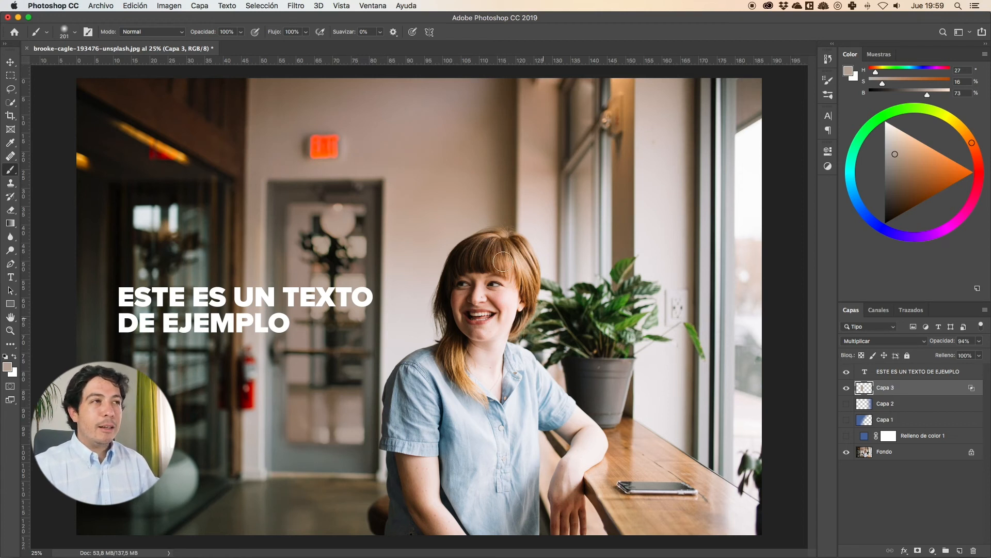
- Apply a Tono/saturación adjustment to Capa 3 with Tono set to -180
left_click(175, 5)
mouse_move(217, 34)
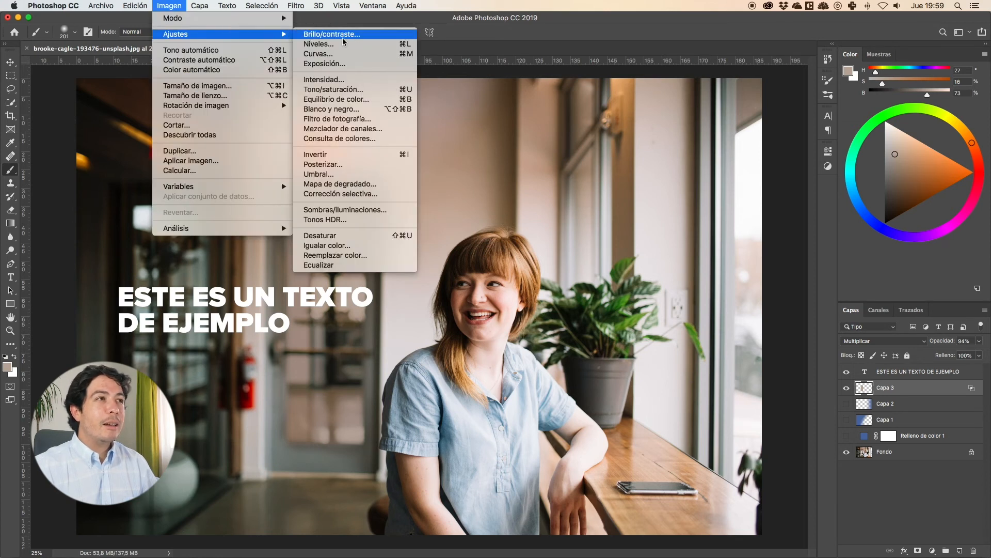
left_click(368, 94)
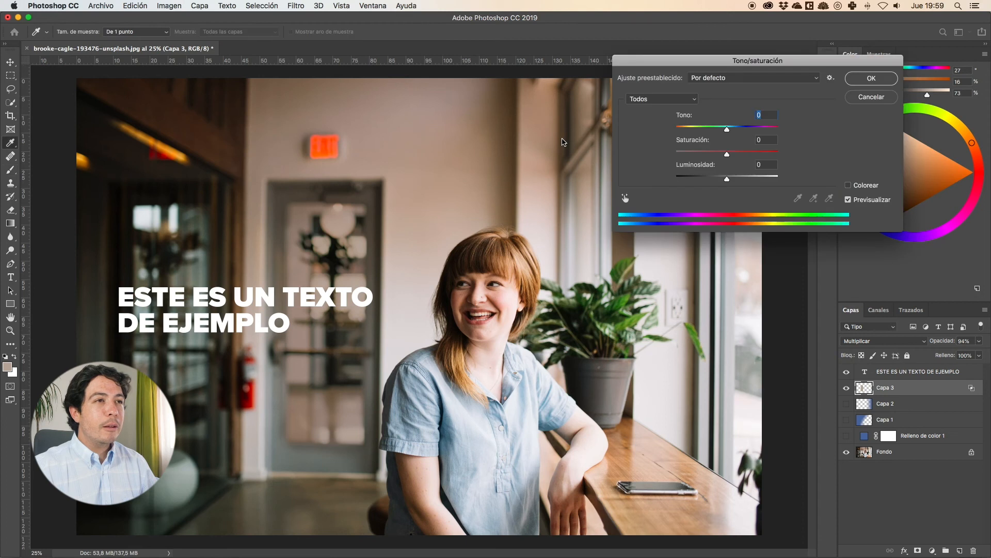
left_click_drag(730, 132, 664, 132)
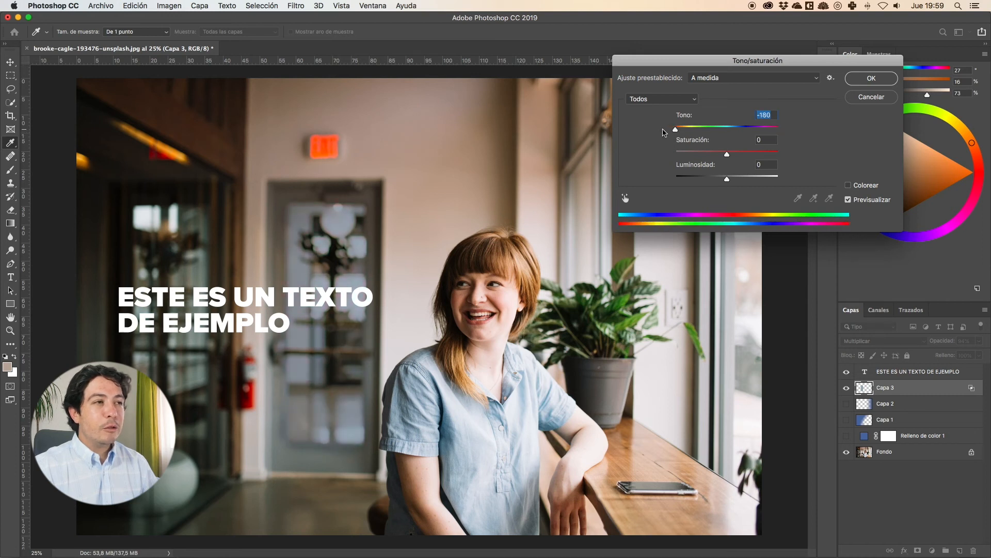
left_click(879, 80)
- Lower Capa 3's opacity to 86%
key("super+minus")
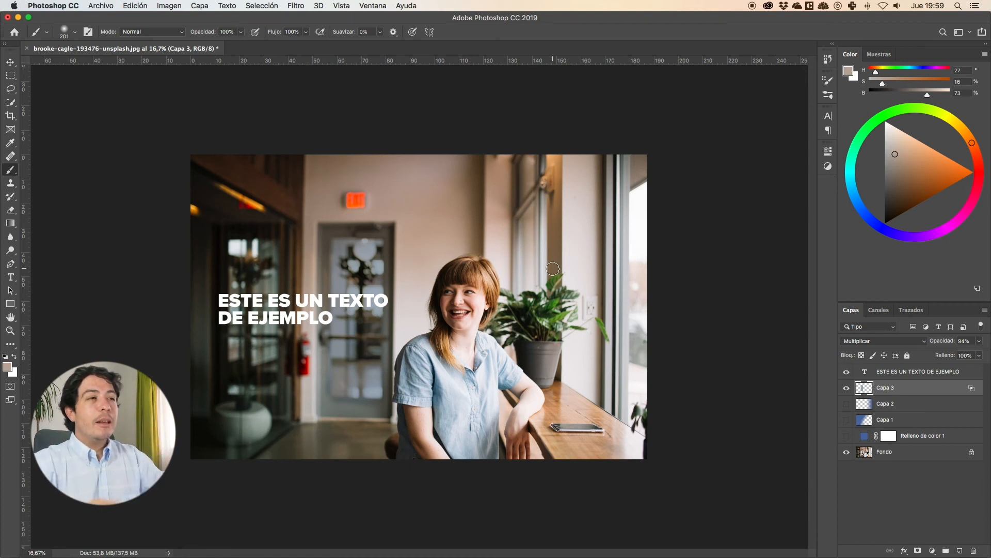
left_click_drag(949, 342, 944, 343)
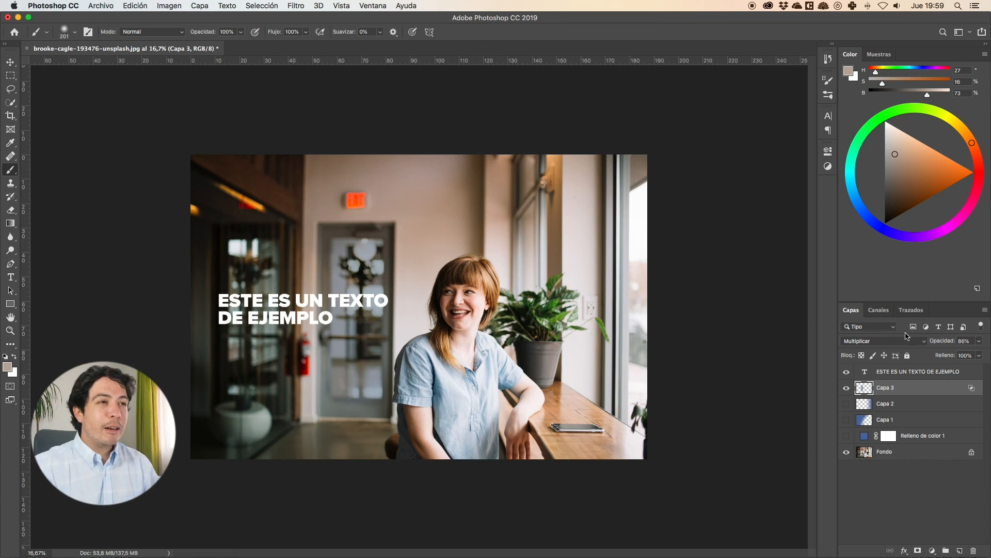
key("super+plus")
- Preview the blue version made of Capa 2, Capa 1 and Relleno de color 1 without Capa 3, and return to Capa 3 alone
left_click_drag(848, 390, 846, 445)
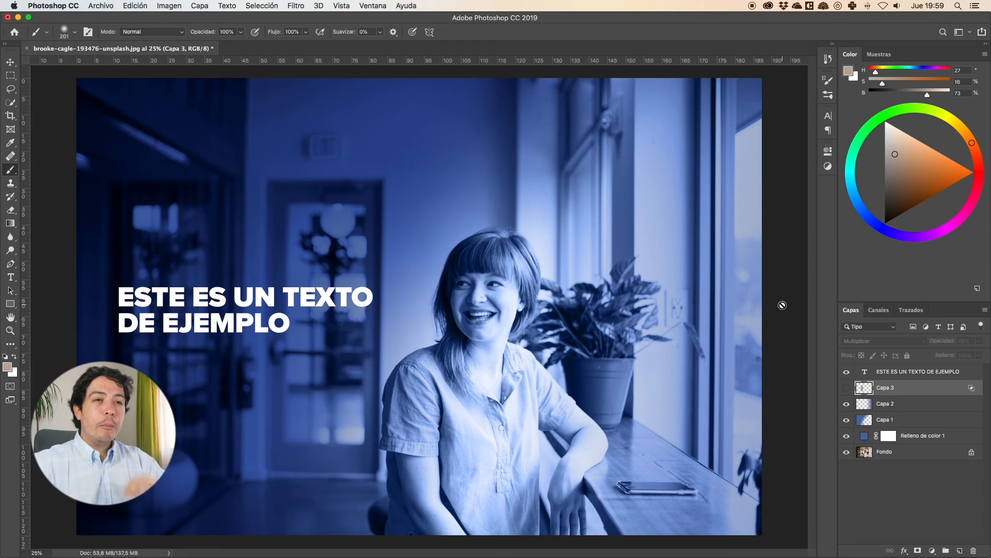
left_click_drag(847, 404, 847, 435)
left_click(846, 388)
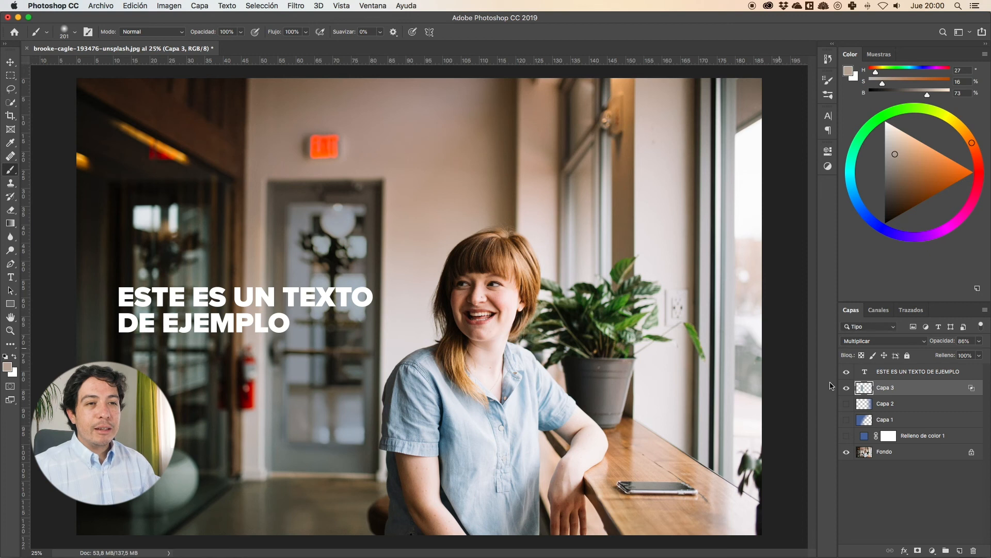
- Preview Capa 1 and Capa 2 combined with Capa 3, select Relleno de color 1, and hide the three painted and gradient layers
left_click(847, 404)
left_click(846, 419)
left_click(846, 435)
left_click(847, 437)
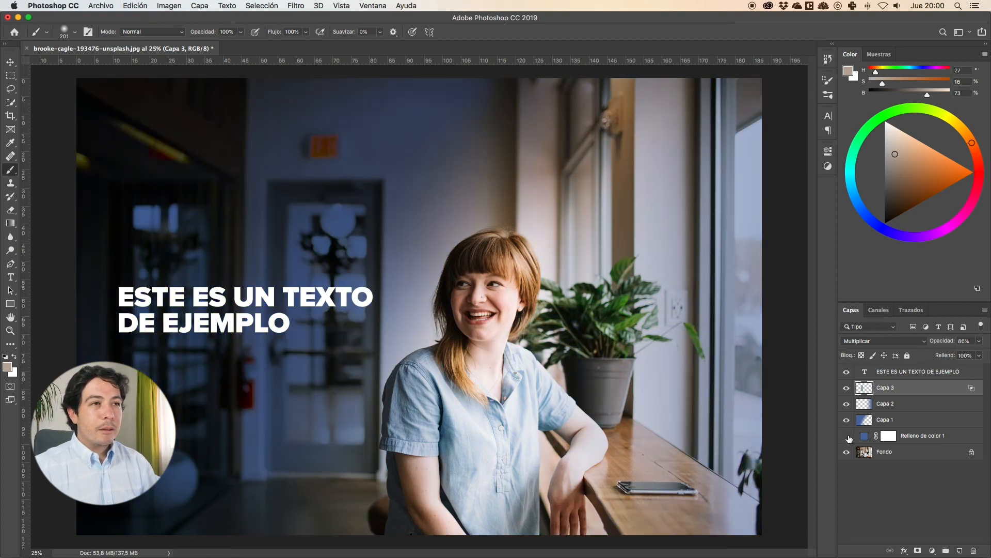
left_click(857, 437)
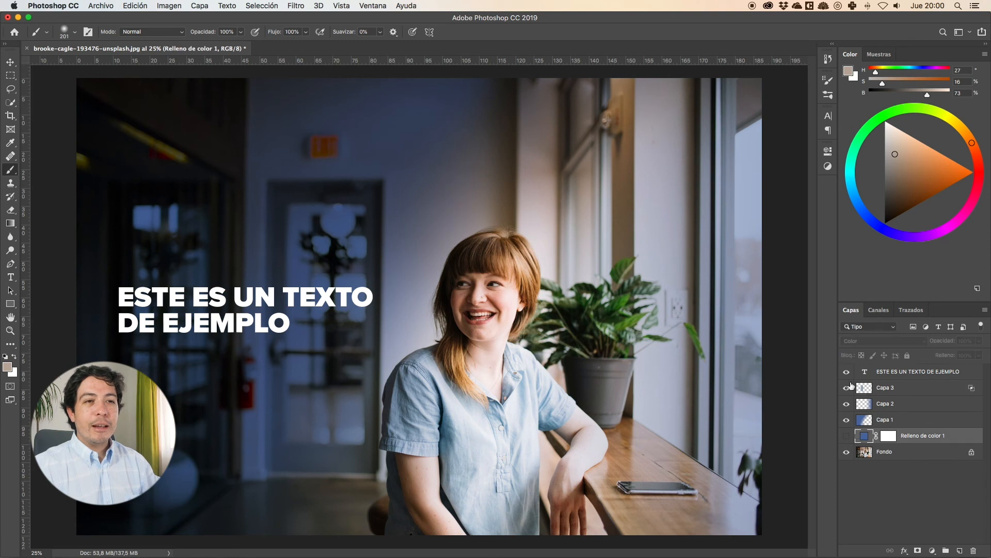
left_click_drag(846, 388, 846, 423)
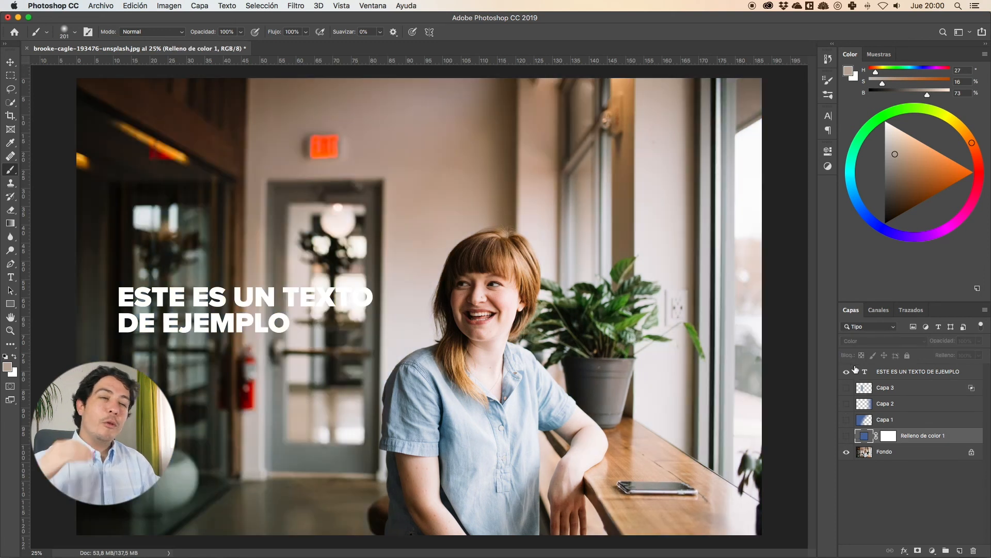
- Show Capa 2 and Capa 1 over the photo, leaving Capa 3 and Relleno de color 1 hidden
left_click(845, 405)
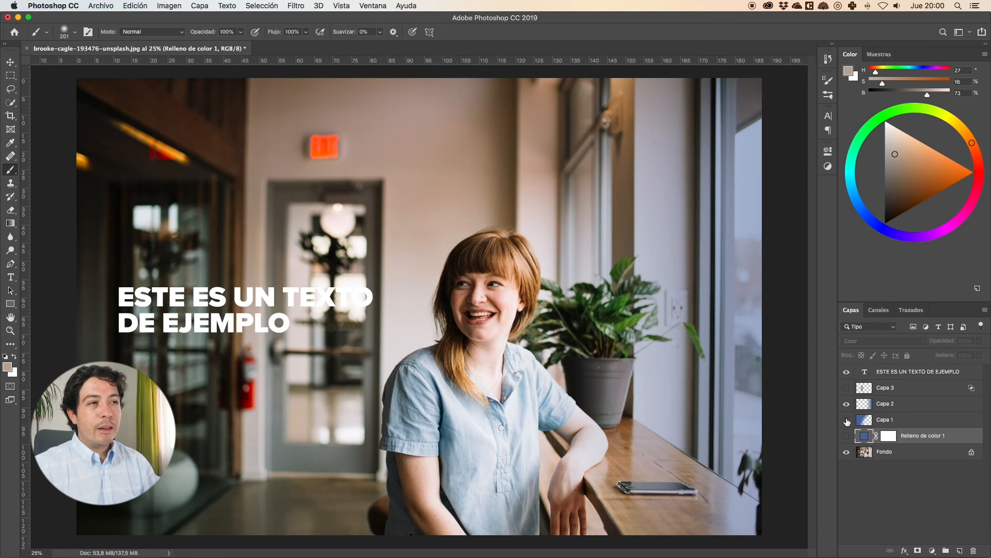
left_click(847, 420)
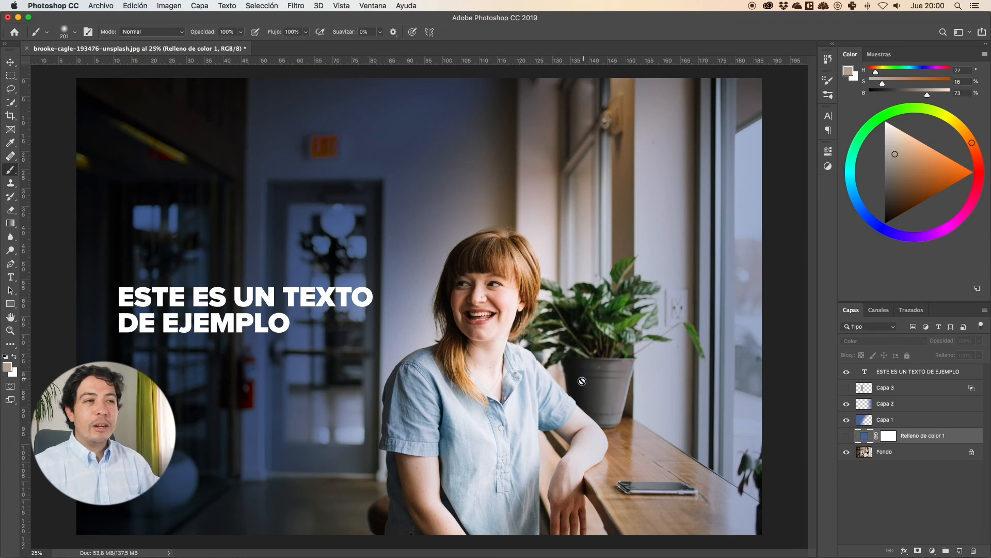
left_click(847, 436)
left_click(848, 437)
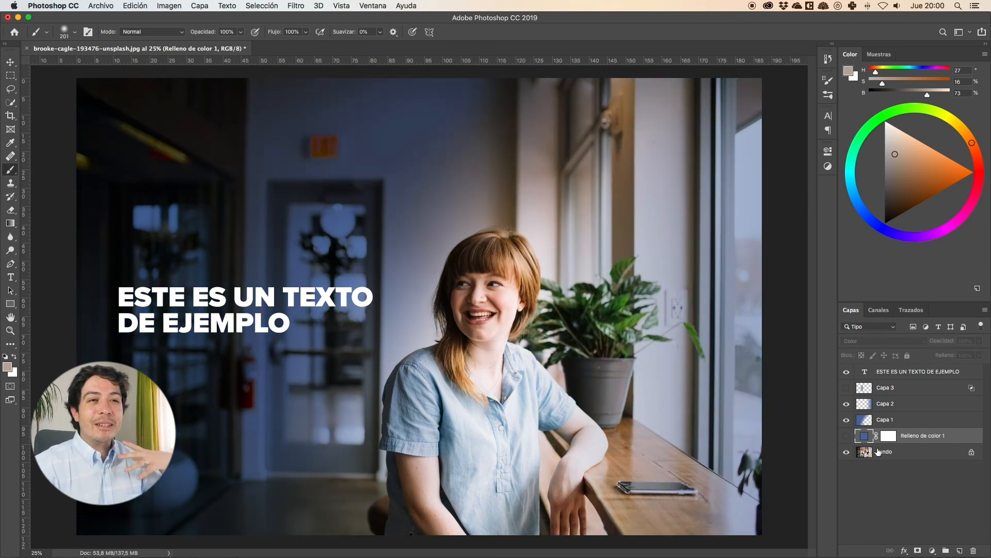
- Show the Relleno de color 1 layer, reduce its opacity to 9%, and check the whole composition
left_click(922, 425)
left_click(919, 436)
left_click(846, 436)
left_click_drag(953, 344, 897, 345)
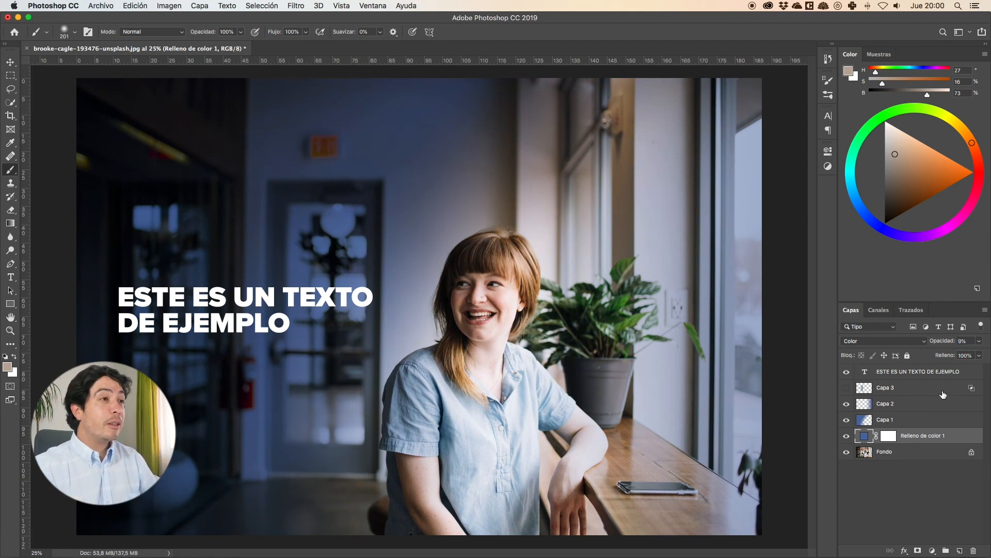
key("super+minus")
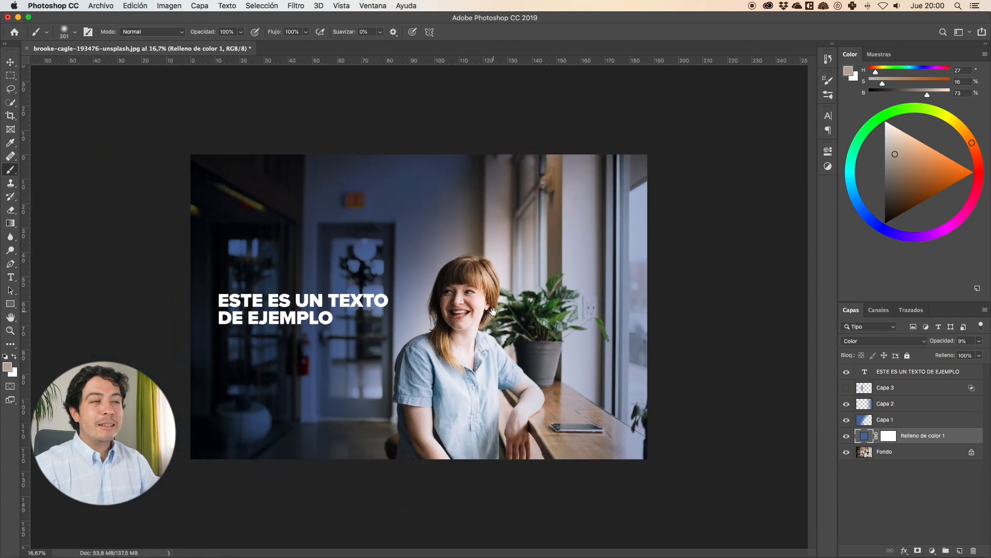
key("super+plus")
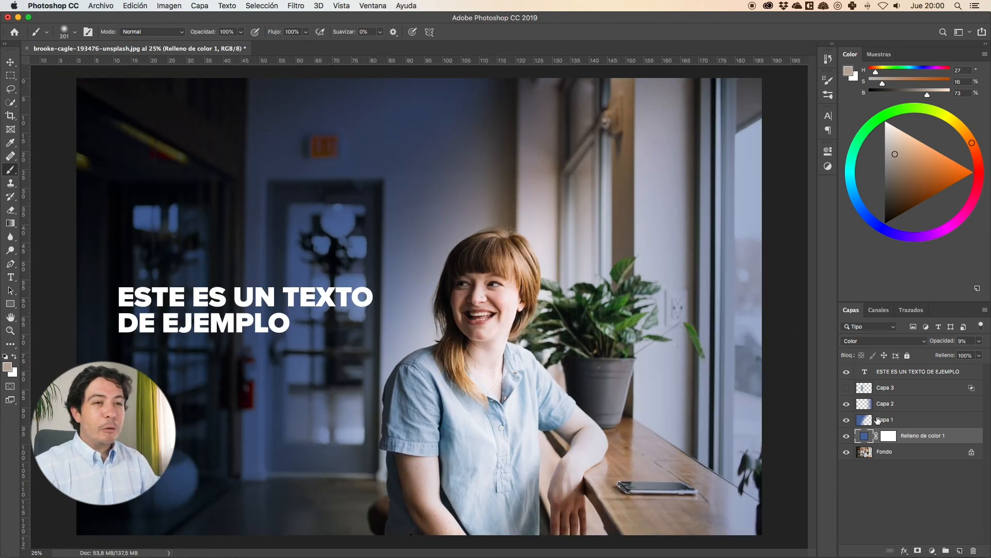
- Copy the hex code 506ea6 from the Relleno de color 1 layer's fill colour
double_click(862, 437)
key("super+c")
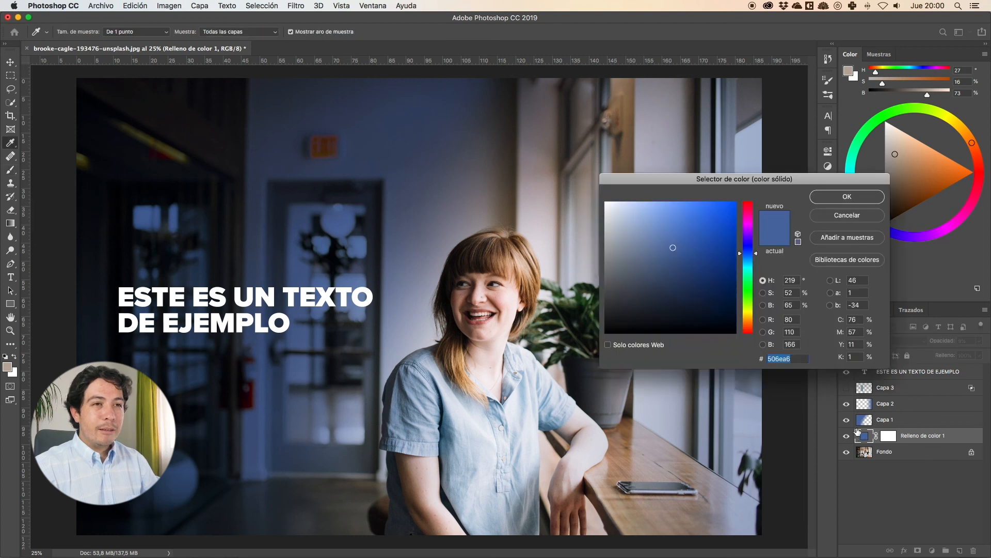
left_click(847, 197)
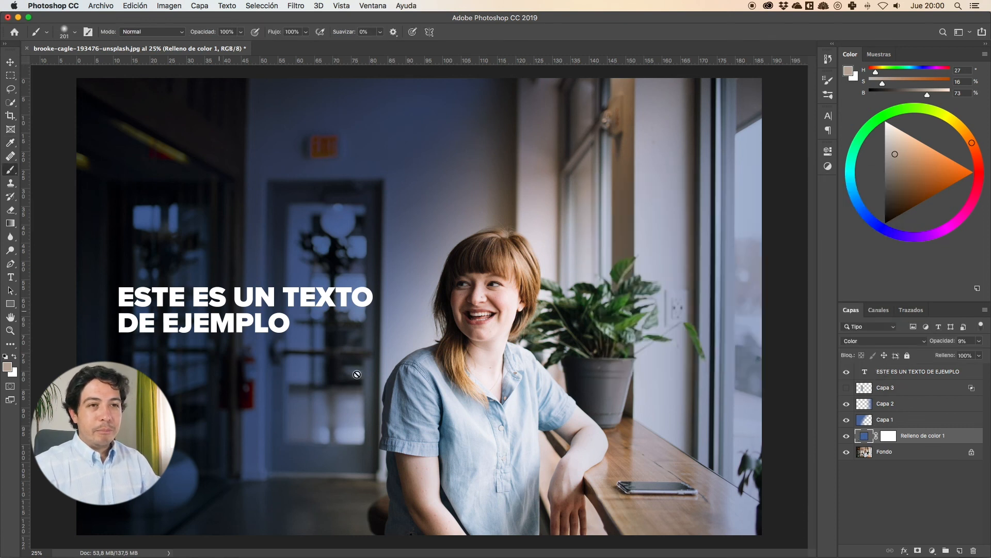
- Add a new empty layer above Capa 2 and set the foreground colour to the copied hex code 506ea6
left_click(884, 406)
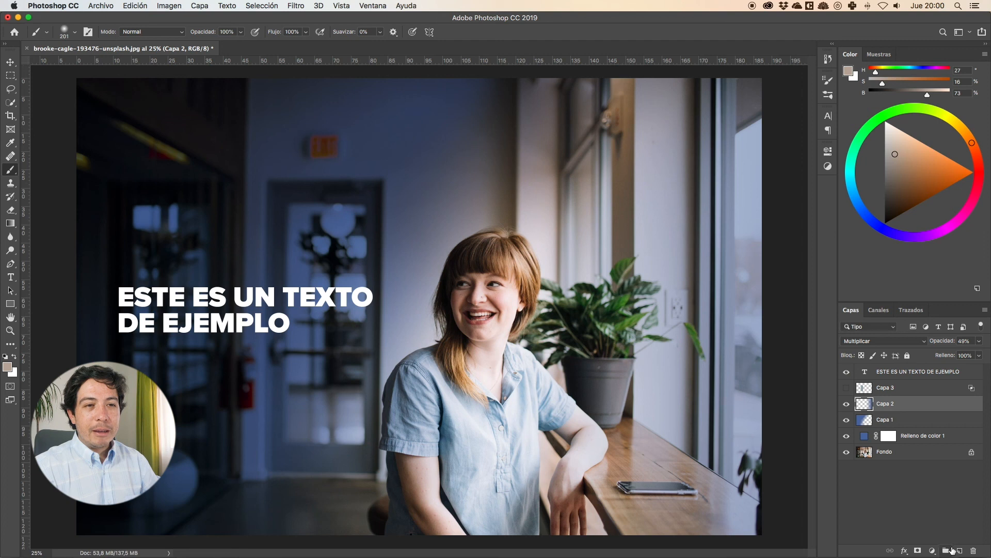
left_click(960, 551)
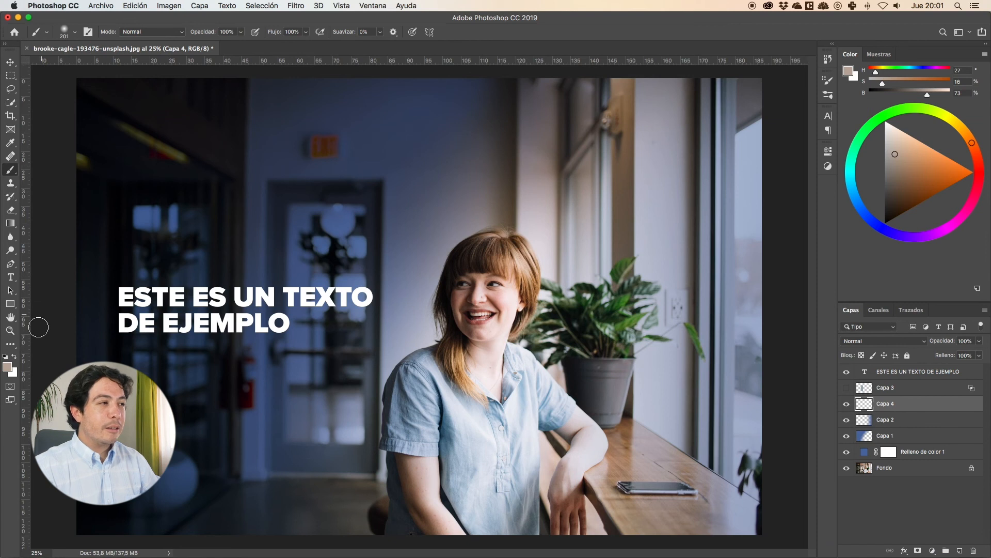
left_click(6, 366)
key("super+v")
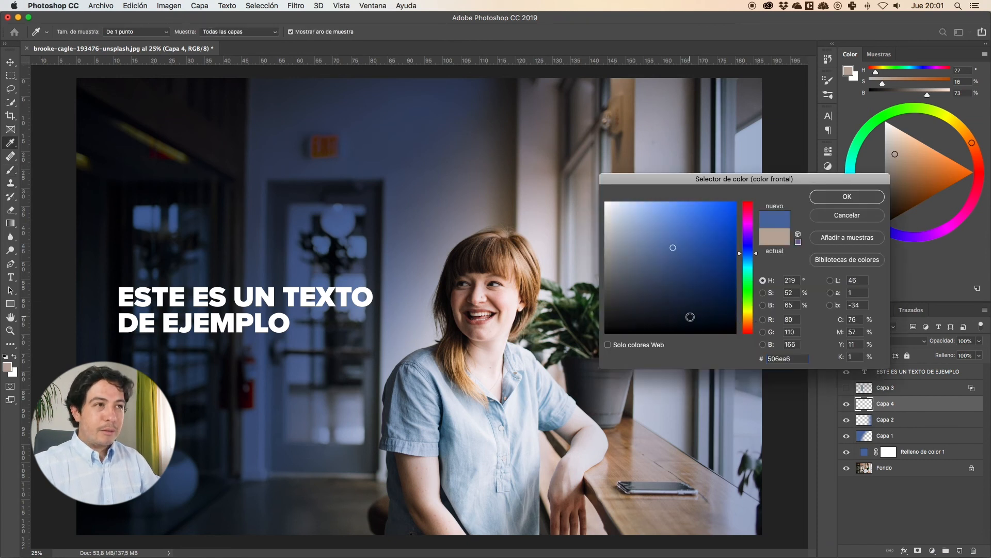
key("Return")
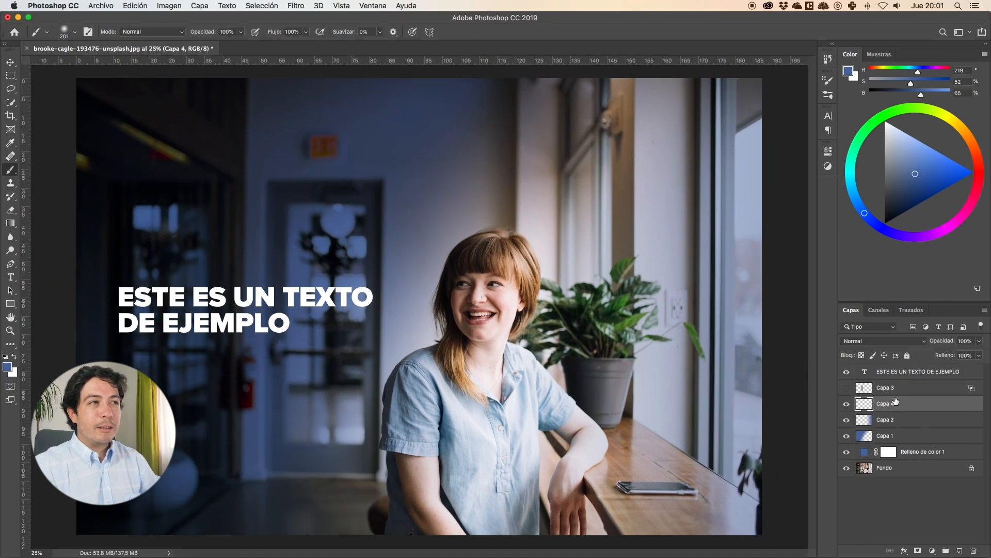
- Paint blue over the exit sign, the yellow ceiling light and the small light at the photo's left edge on Capa 4
mouse_move(325, 144)
left_mouse_down()
mouse_move(314, 142)
mouse_move(325, 146)
left_mouse_up()
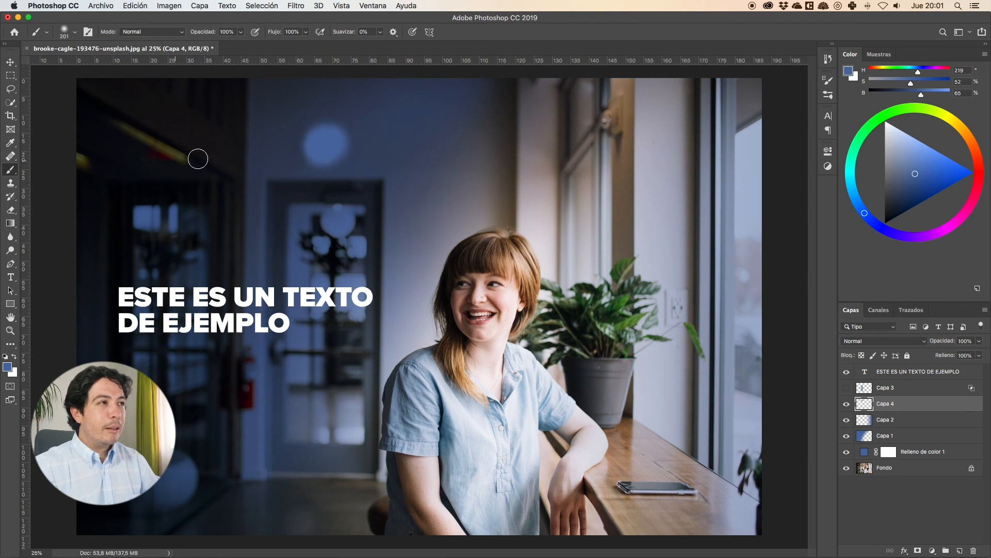
left_click_drag(201, 159, 111, 128)
left_click(79, 158)
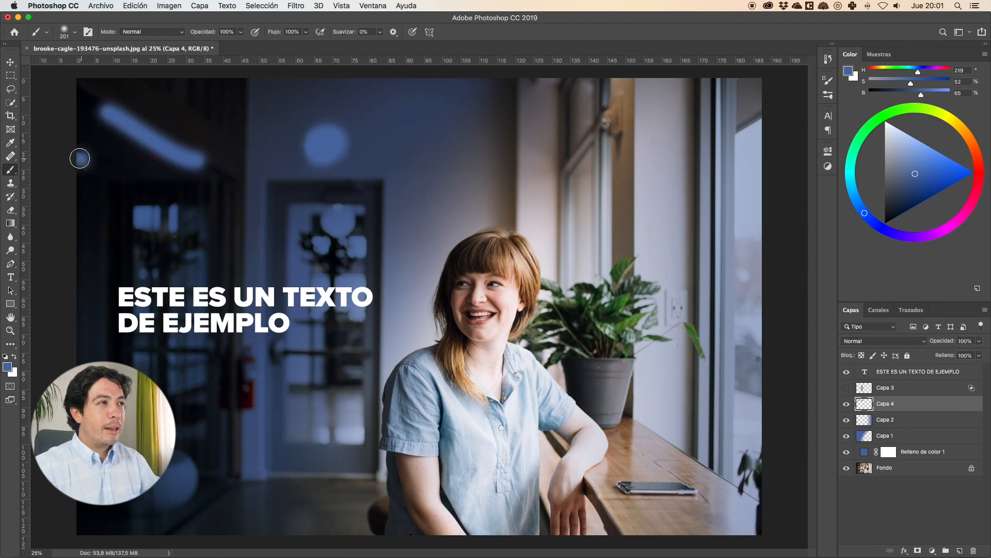
- Set Capa 4's blending mode to Color and reduce its opacity to 43%
left_click(883, 341)
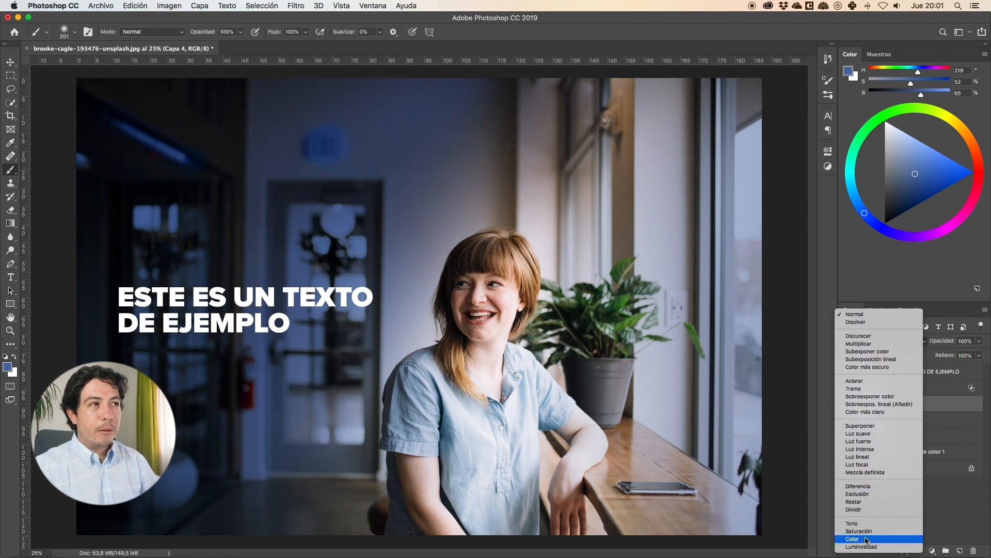
left_click(868, 540)
left_click_drag(954, 341, 920, 344)
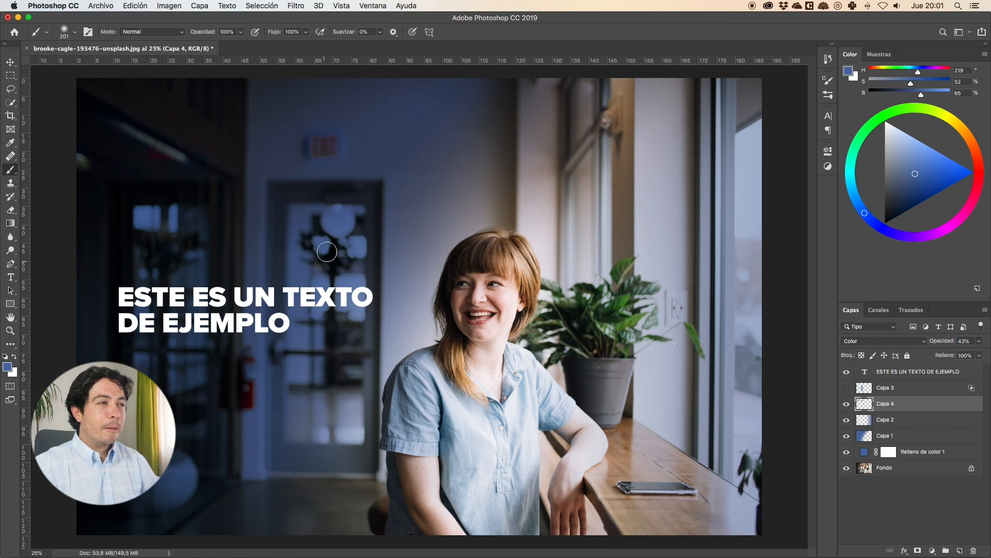
- Set up the Eraser with the soft Circular difuso tip at 294 px for the area around the exit sign
left_click(345, 151, "super")
left_click(343, 227, "super")
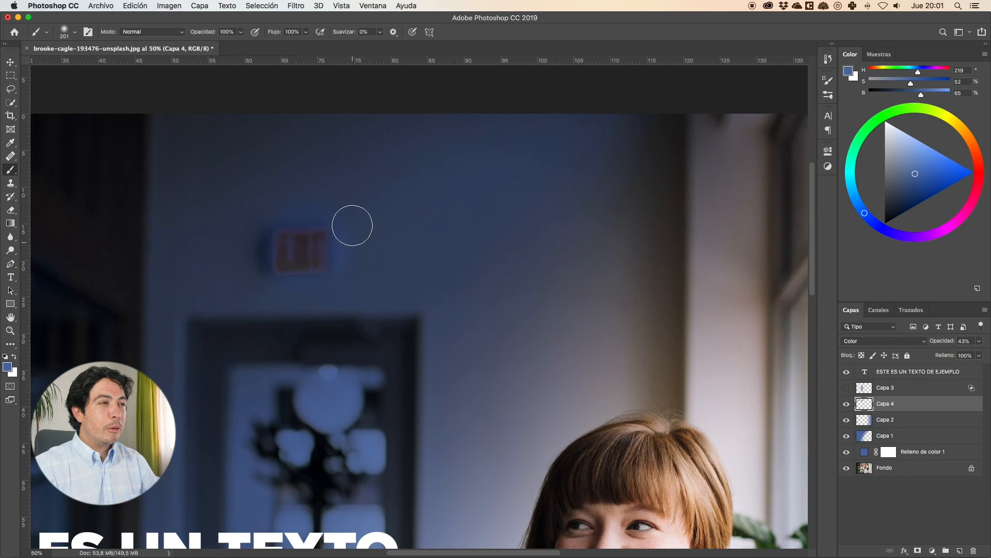
key("e")
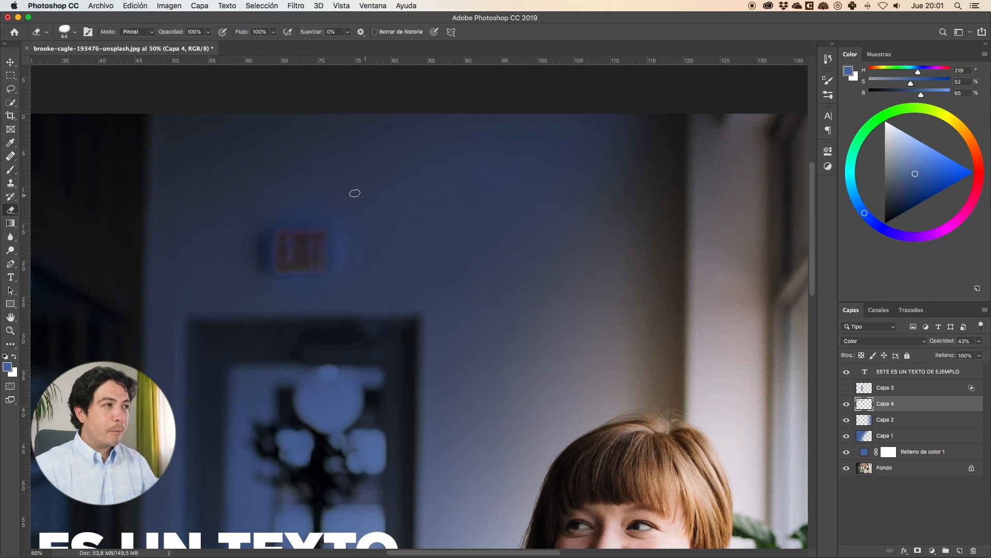
right_click(220, 230)
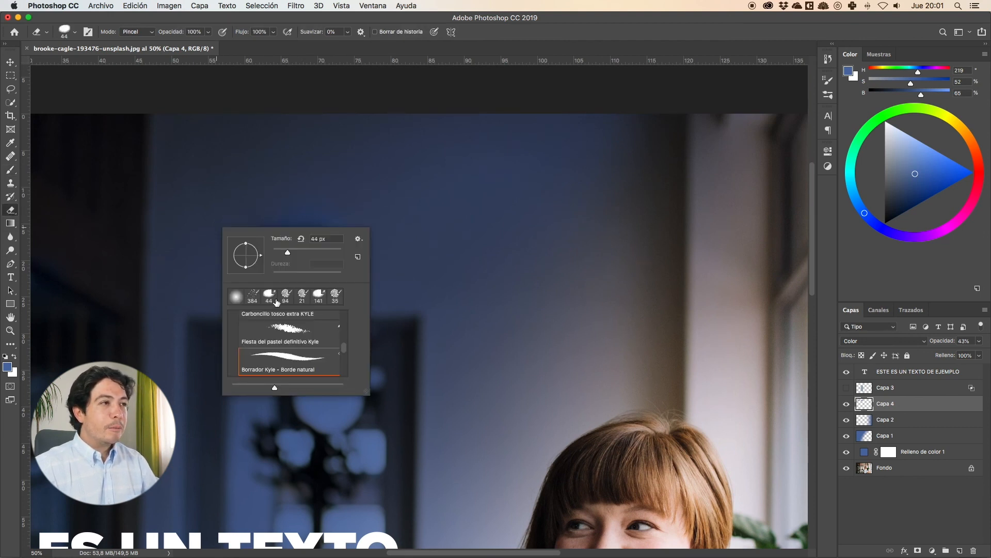
left_click(236, 297)
left_click_drag(287, 253, 325, 253)
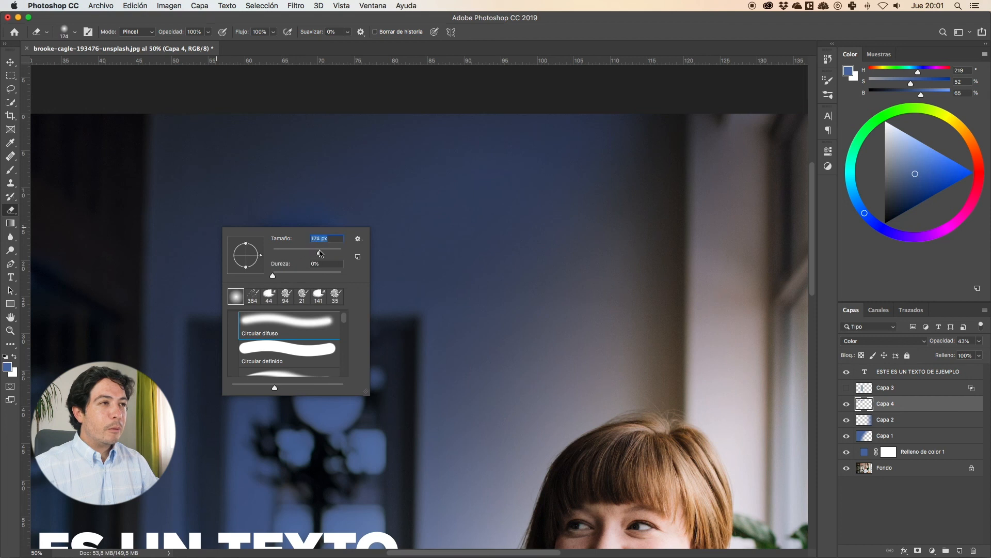
key("Return")
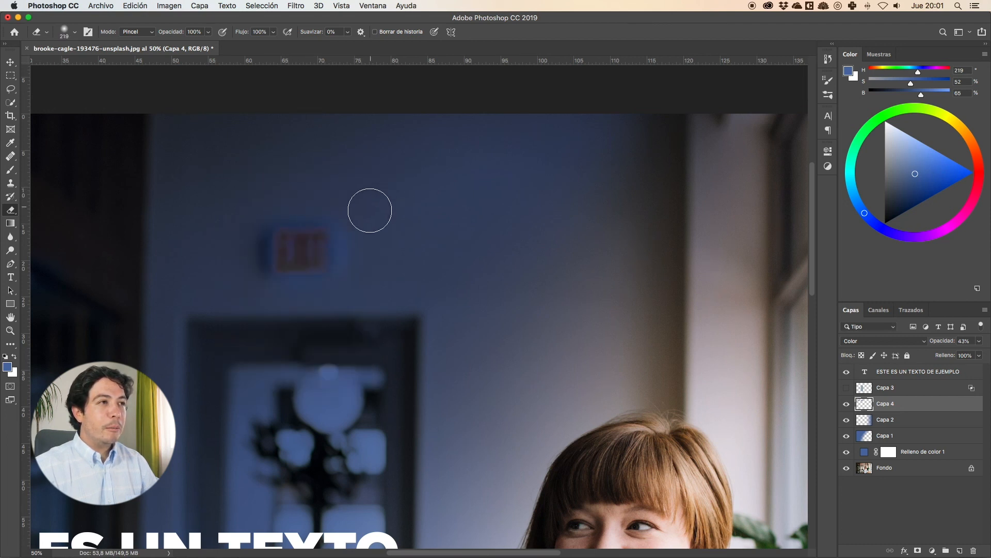
right_click(421, 267)
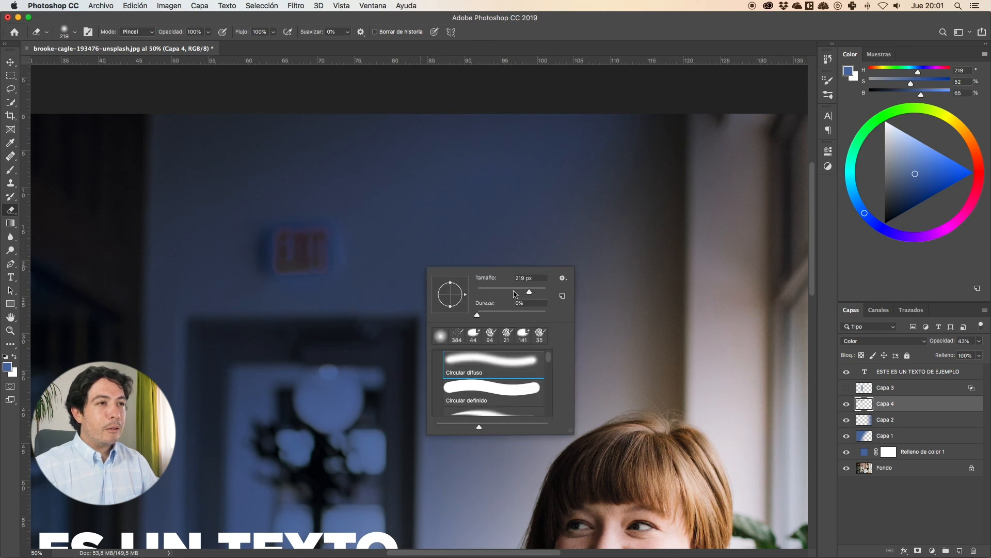
left_click_drag(531, 289, 534, 289)
key("Return")
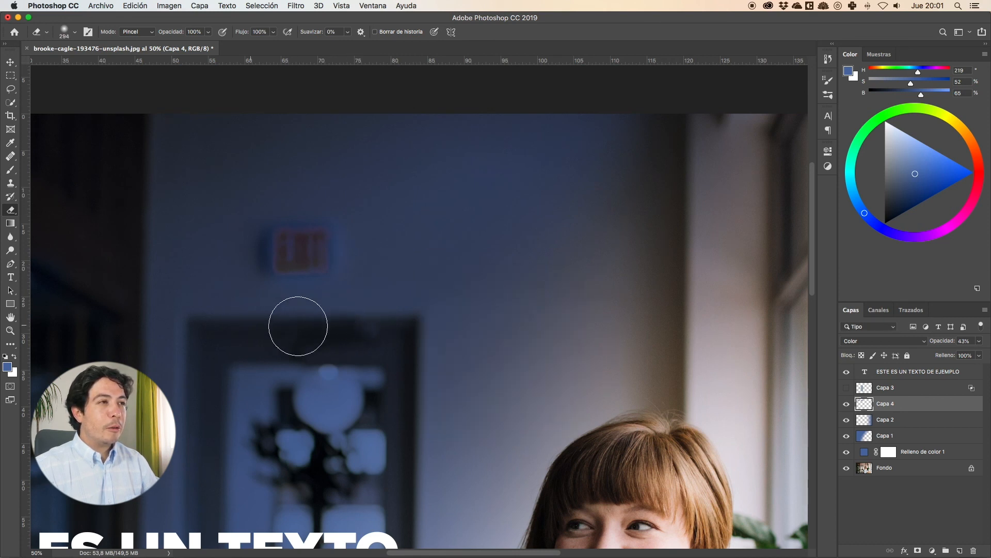
- Raise Capa 4's opacity to 56% and check the whole composition
left_click_drag(943, 346, 950, 343)
left_click(409, 306, "alt+super")
left_click(434, 319, "alt+super")
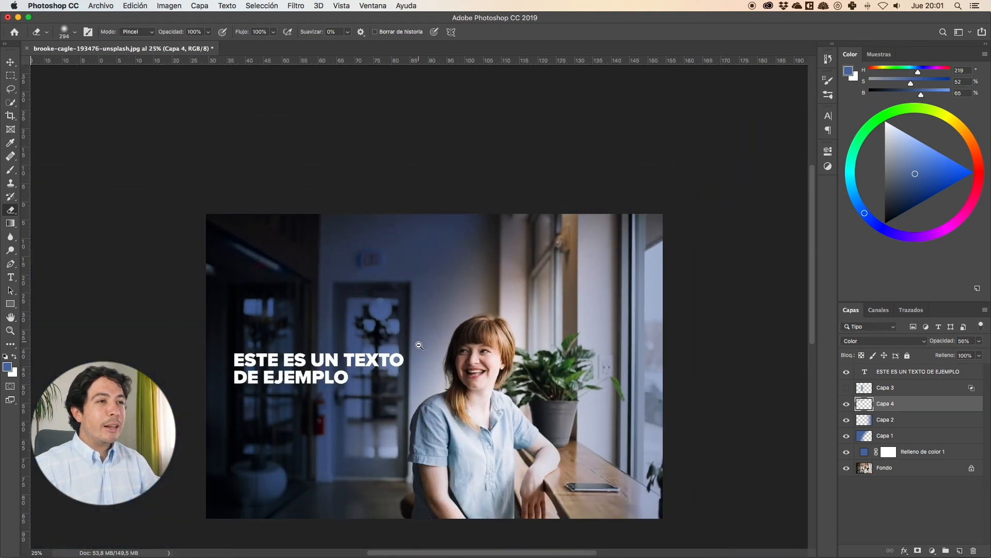
left_click(417, 338, "alt+super")
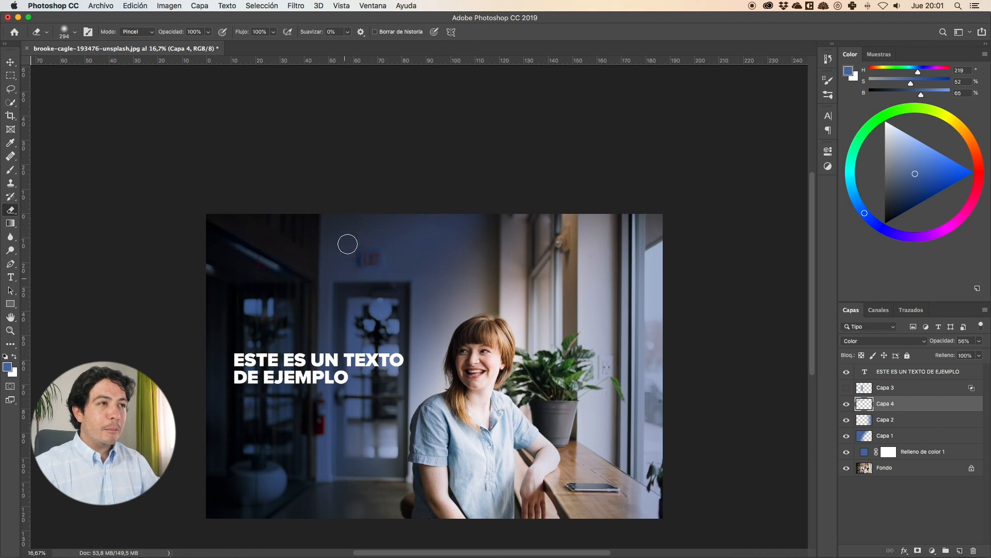
left_click_drag(509, 370, 511, 326)
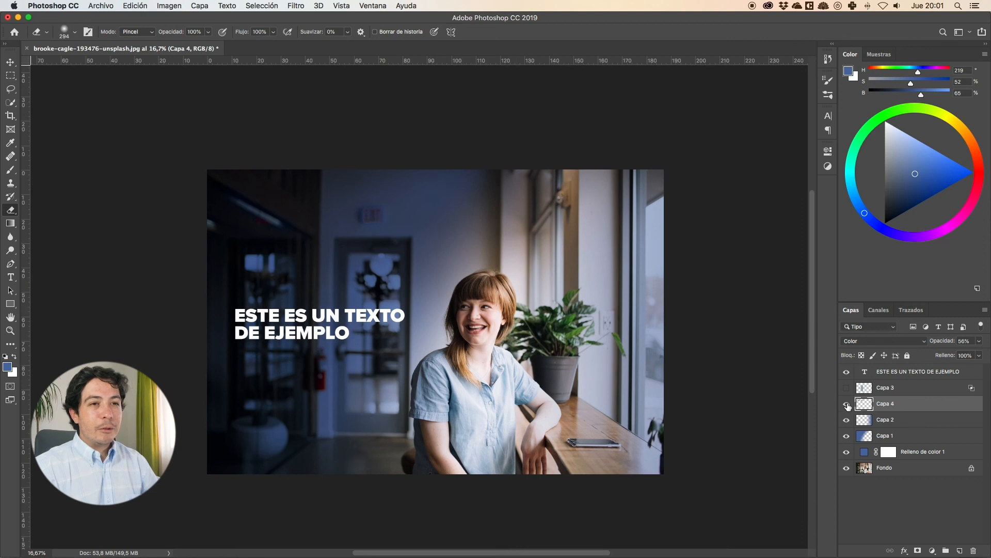
- Preview the Relleno de color 1 layer at 99% opacity and set it back to 9%
left_click(888, 451)
left_click_drag(934, 342, 989, 345)
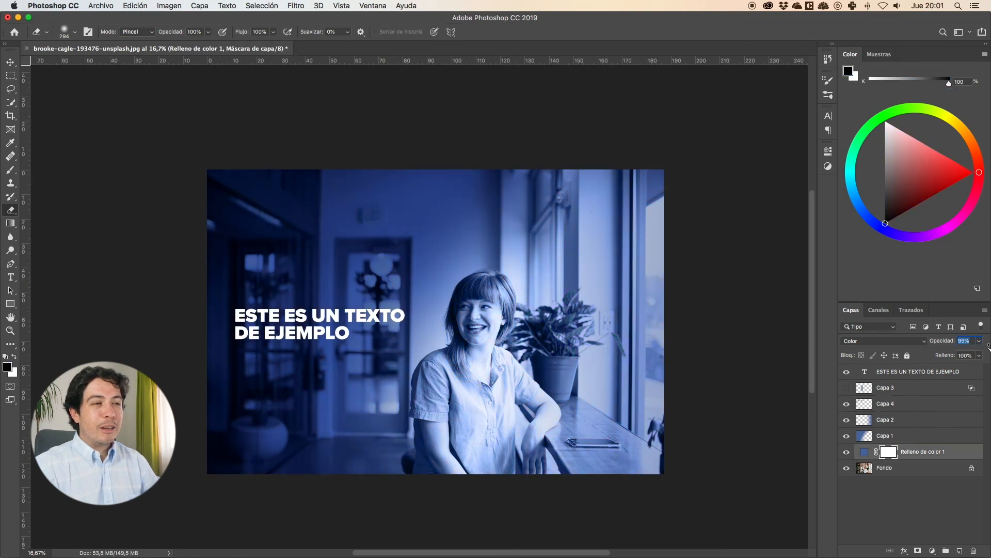
double_click(963, 341)
key("BackSpace")
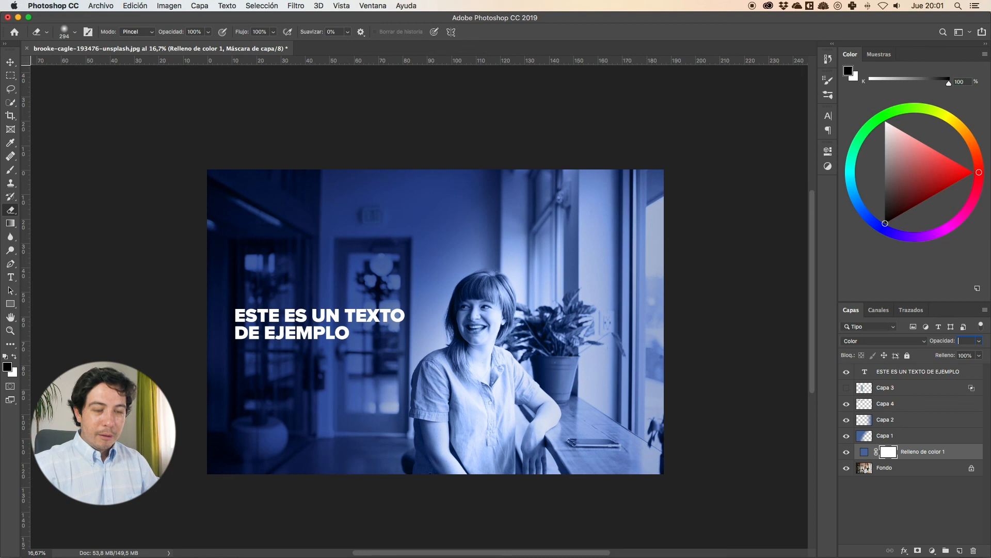
type("9")
key("Return")
- Hide Capa 4, Capa 2, Capa 1 and Relleno de color 1, and show Capa 3
left_click_drag(846, 404, 846, 453)
left_click(846, 454)
left_click(846, 387)
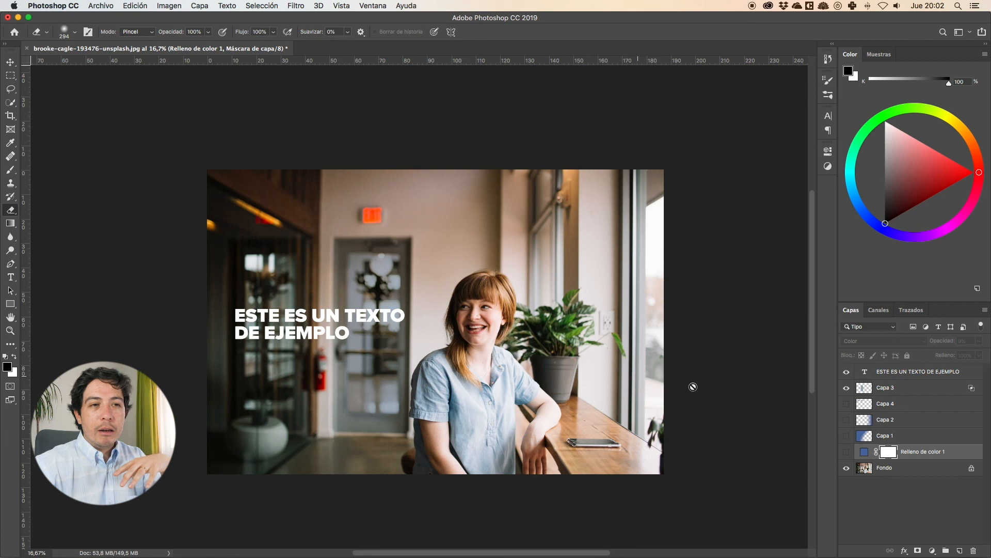
- Preview Capa 2, Capa 1 and Relleno de color 1 with Capa 3, select Capa 3, and hide the other three again
left_click_drag(846, 420, 851, 442)
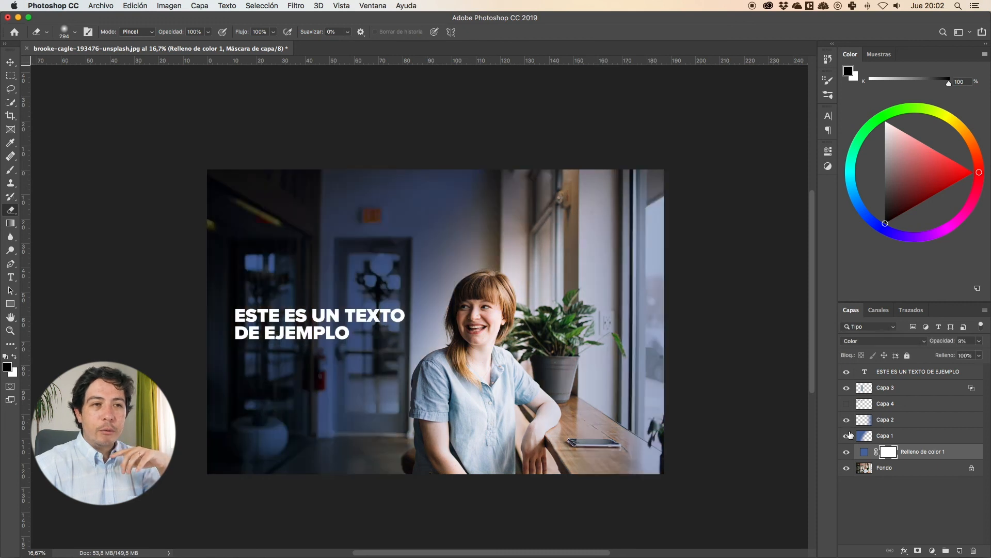
left_click(903, 389)
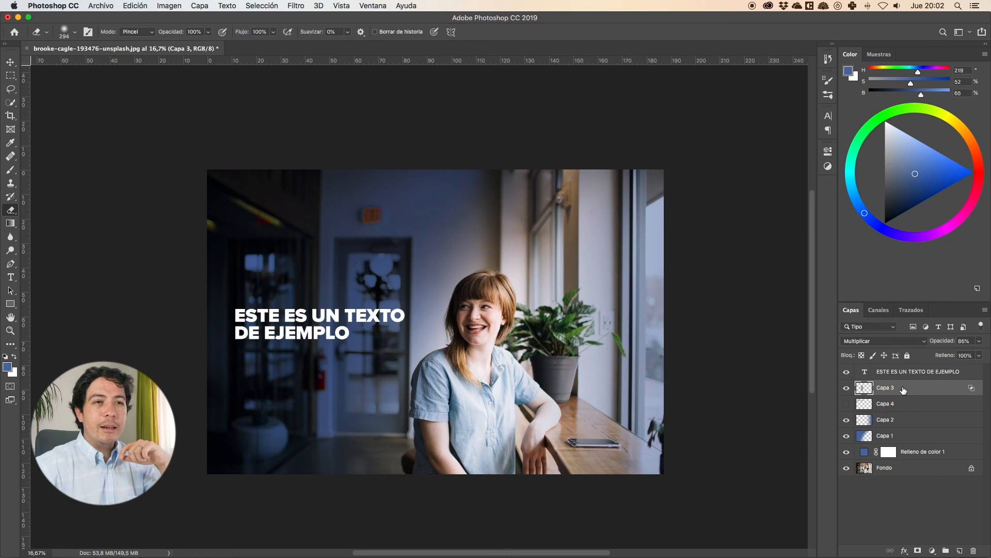
left_click_drag(846, 419, 846, 453)
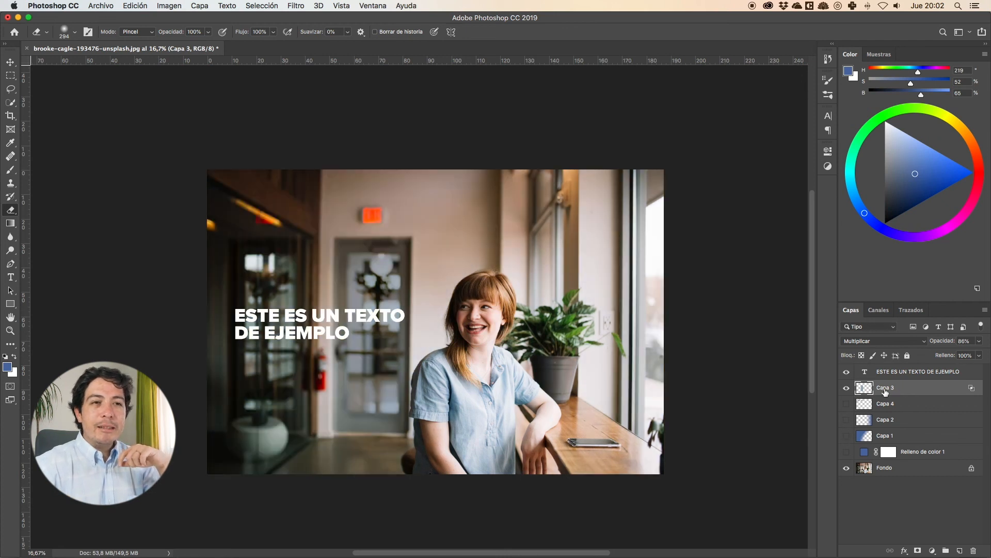